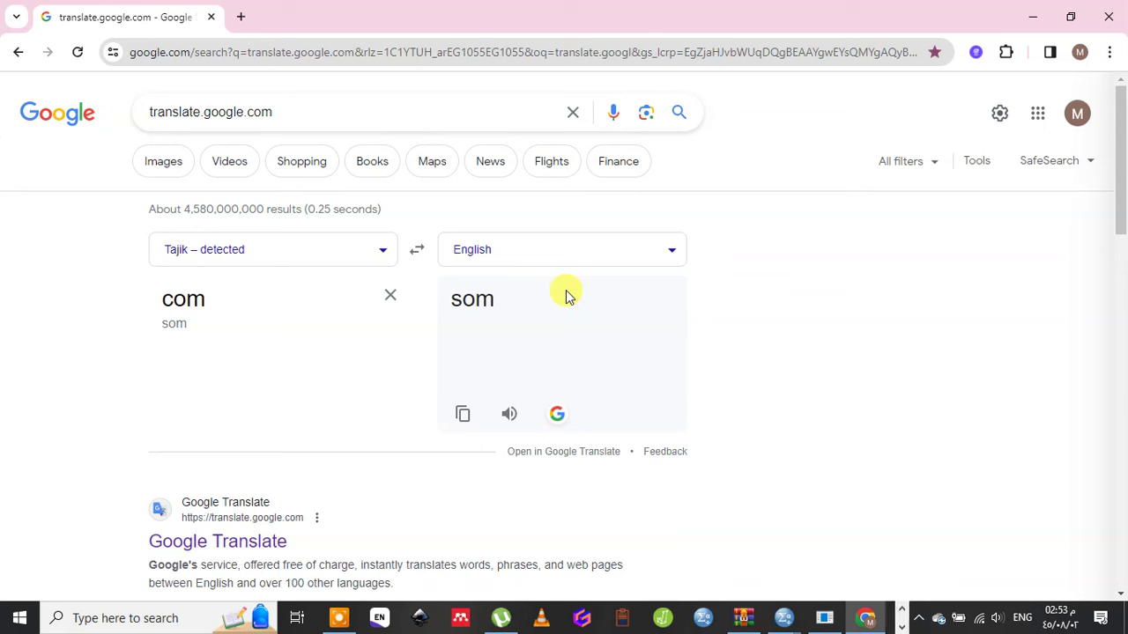
Select the current URL in the address bar on the translate.google.com search results page
left_click(472, 46)
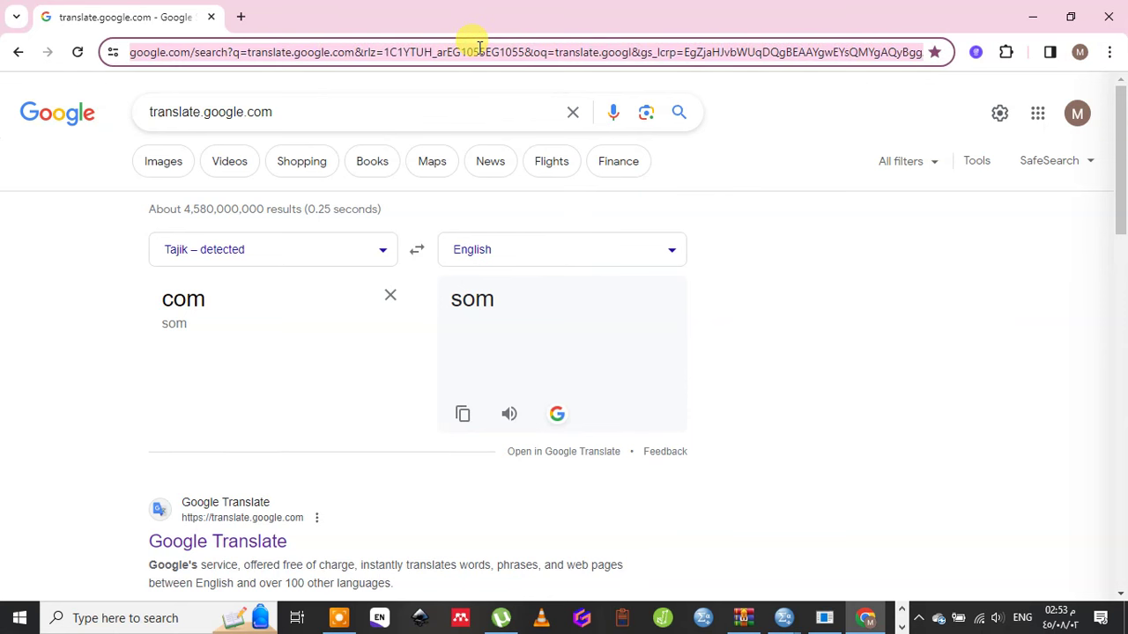
type("https://www.popai.pro/")
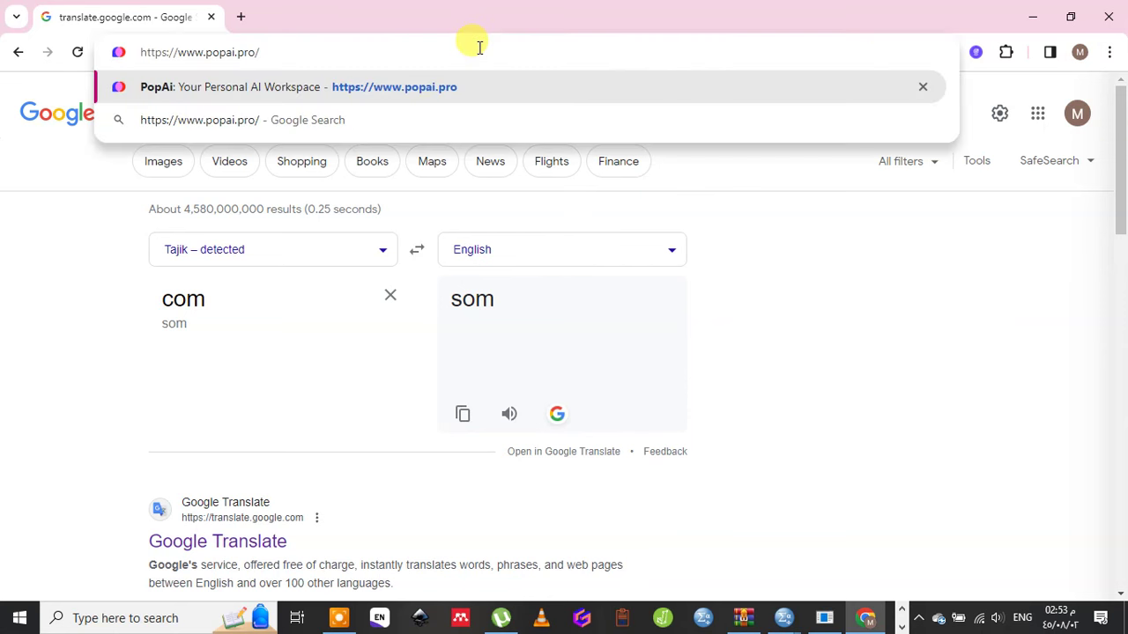
key("Return")
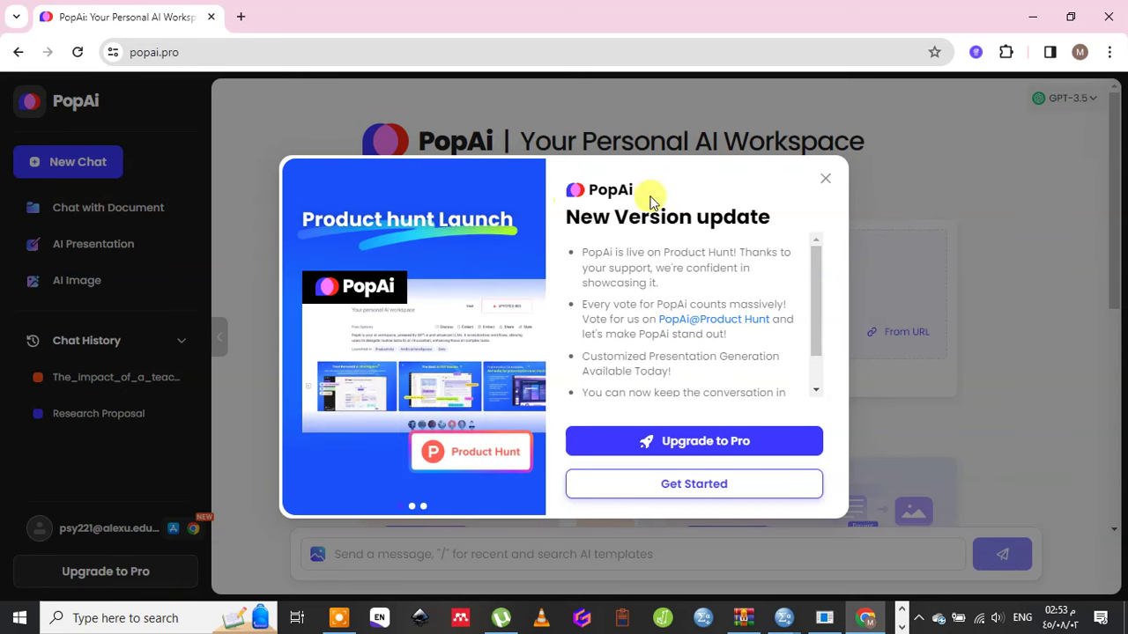
left_click(824, 179)
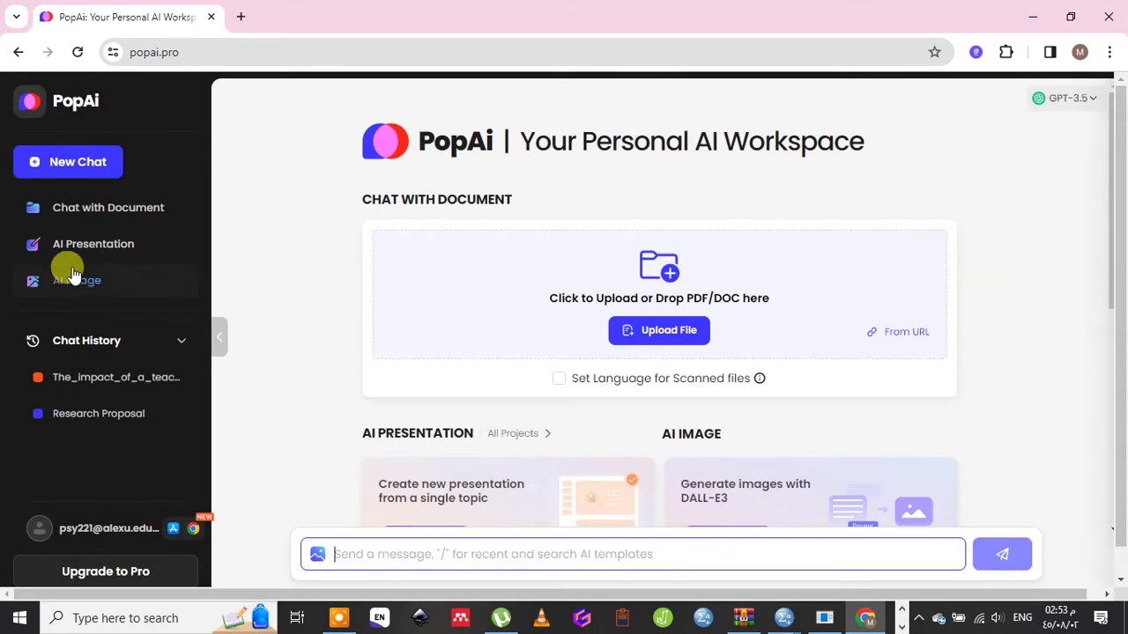
Open the AI Presentation gallery and browse Image, Presentation and Flowchart templates before choosing Academic
left_click(91, 259)
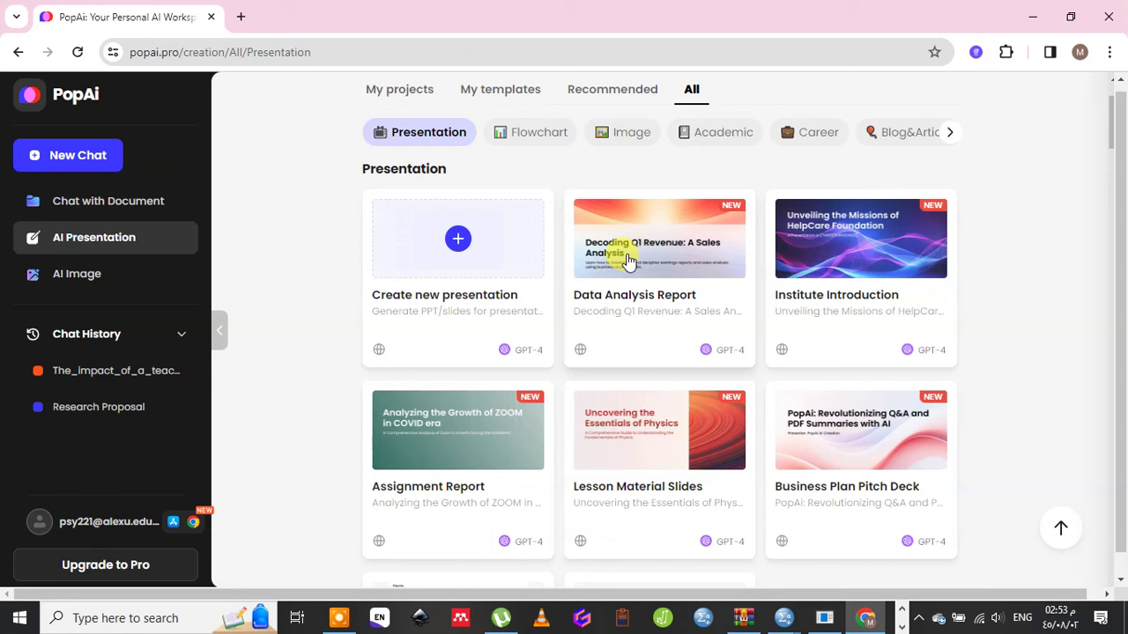
left_click(84, 291)
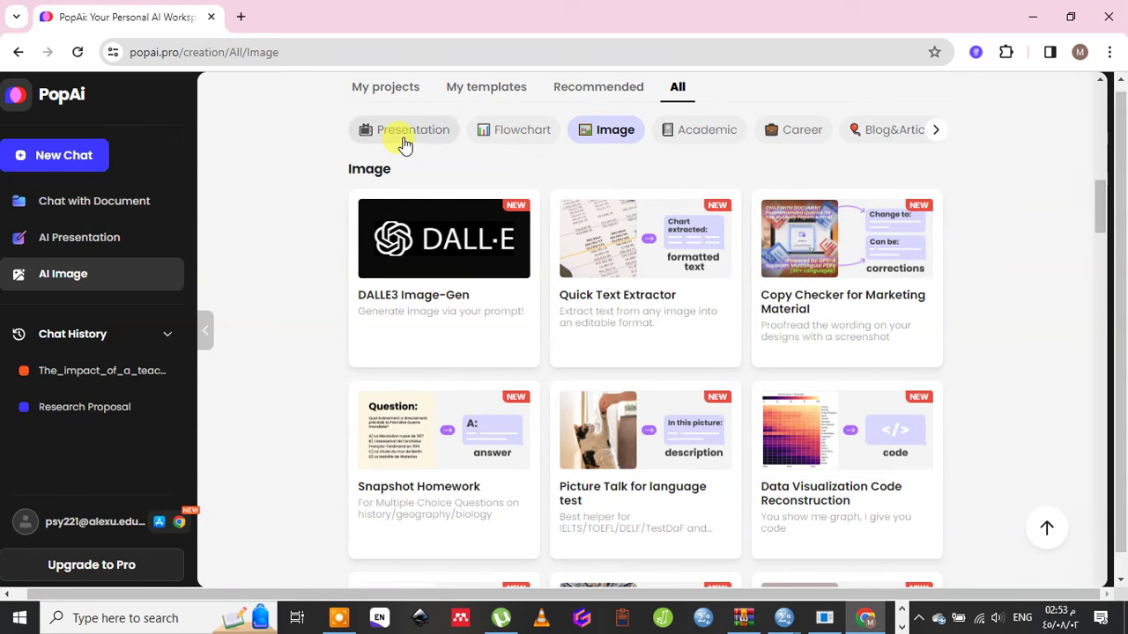
left_click(404, 144)
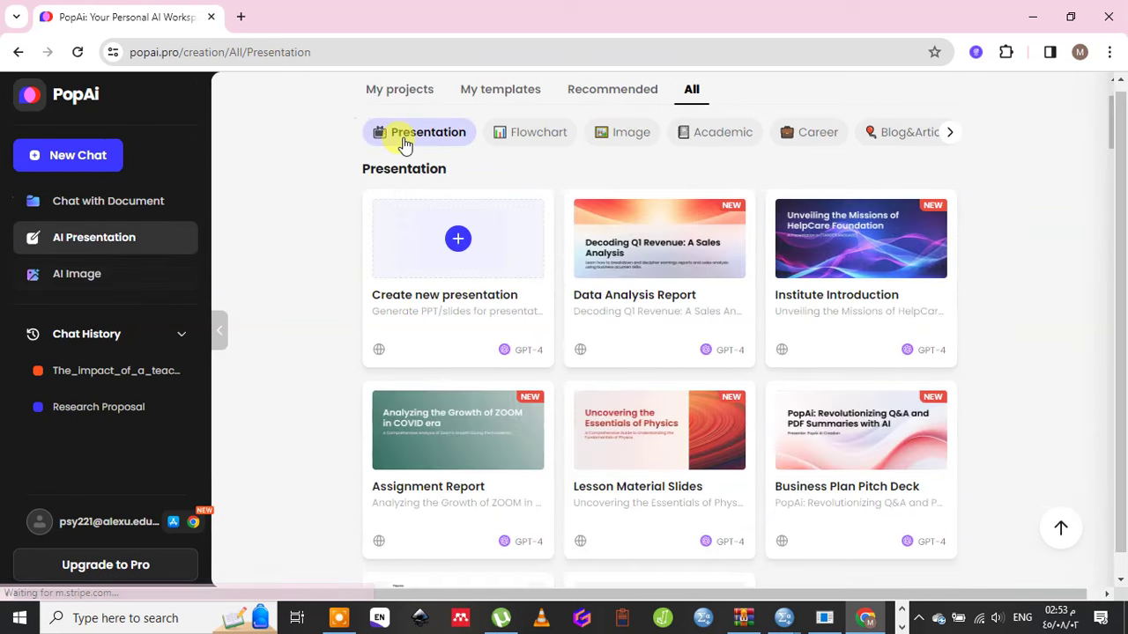
left_click(542, 140)
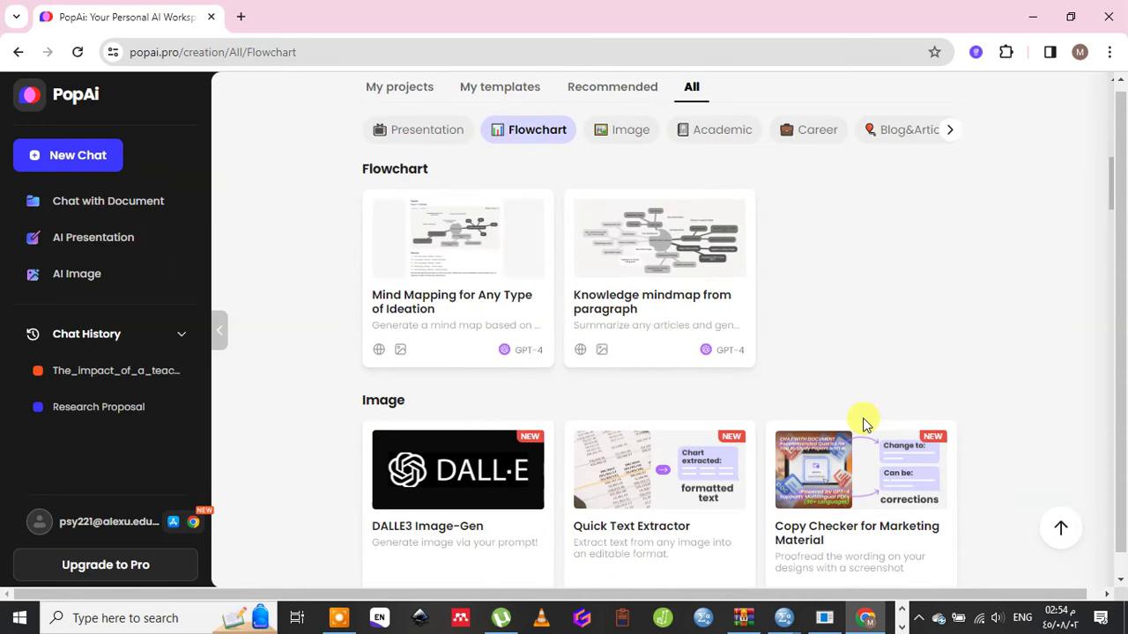
mouse_move(672, 260)
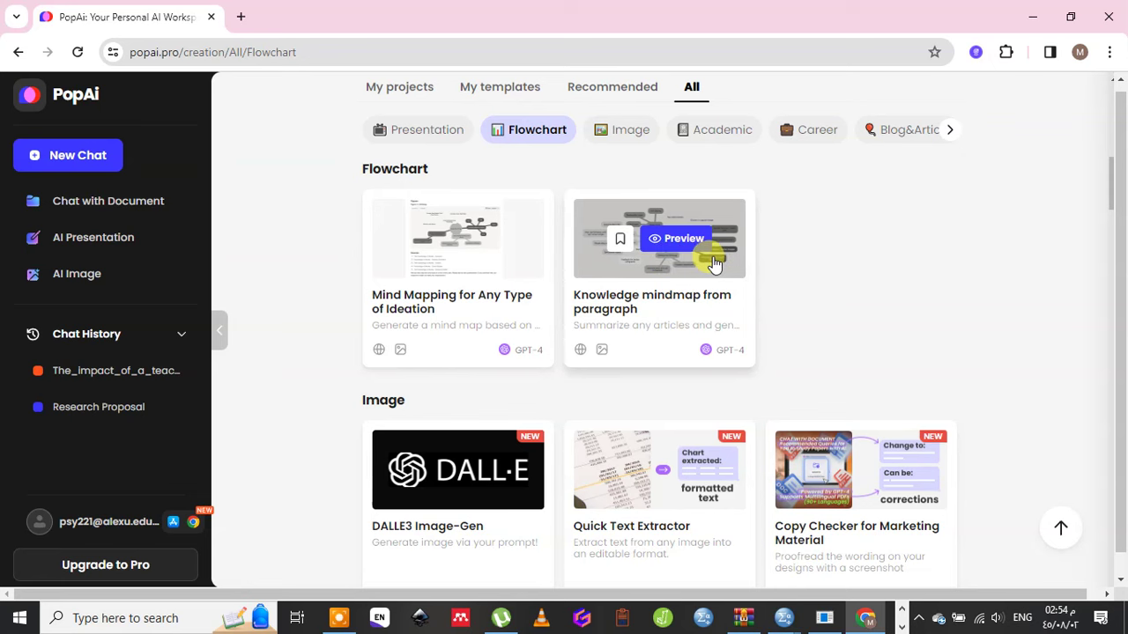
left_click(612, 143)
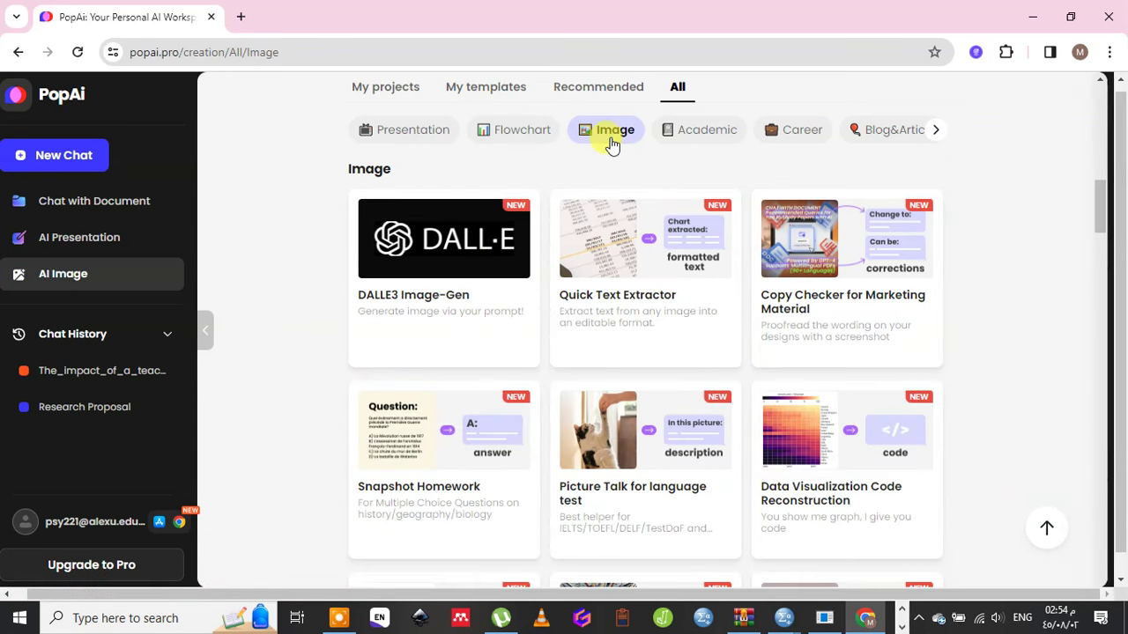
left_click(702, 136)
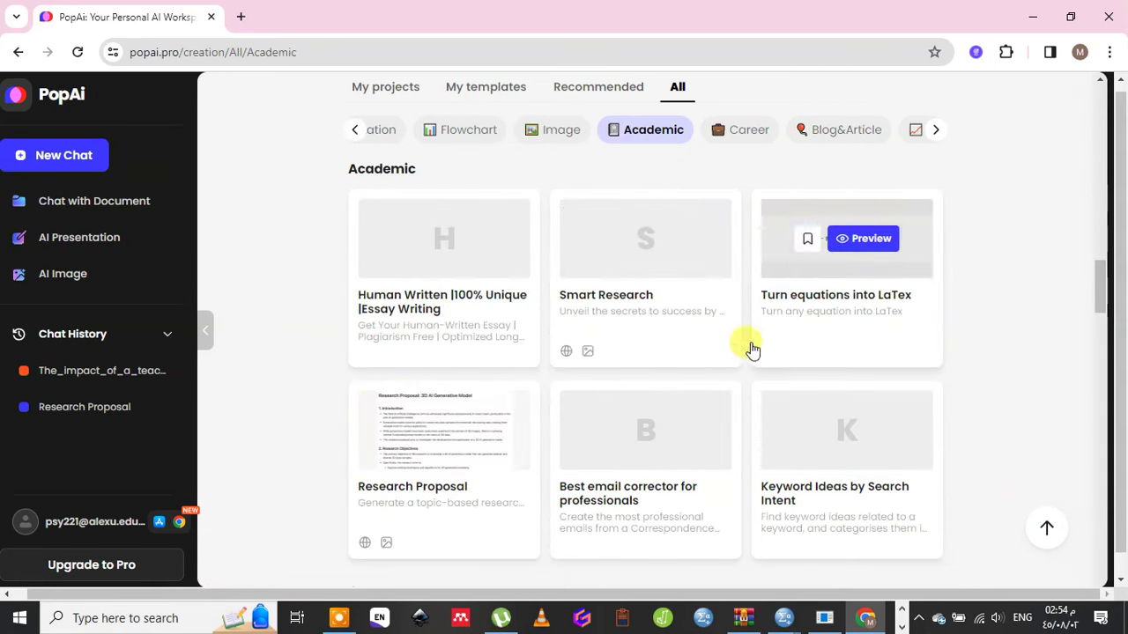
mouse_move(364, 347)
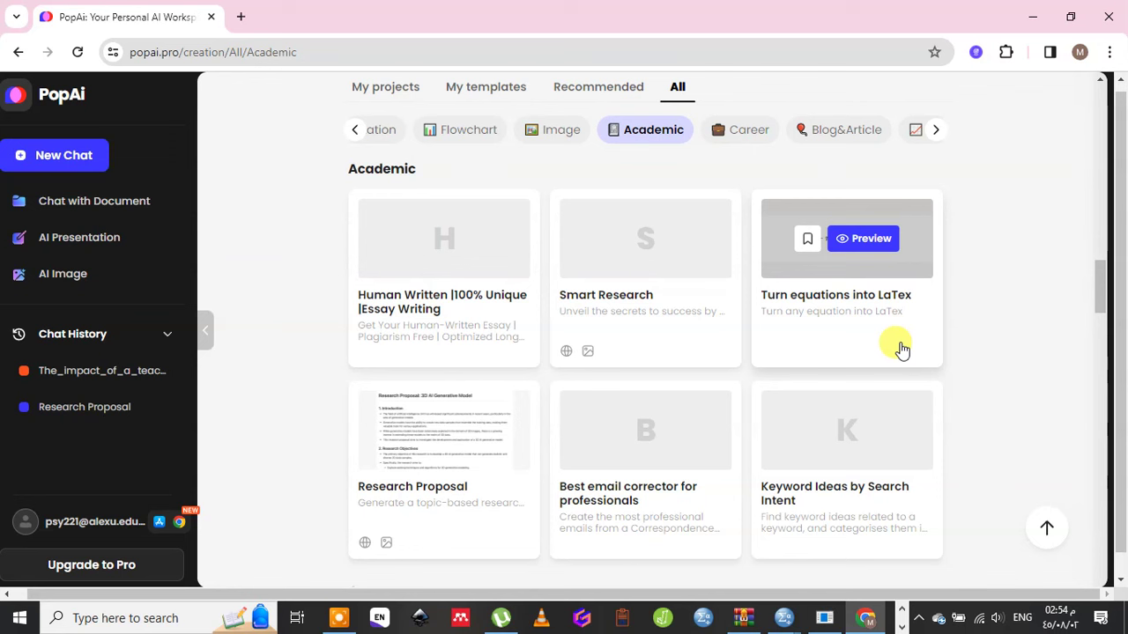
scroll(899, 347, "down", 1)
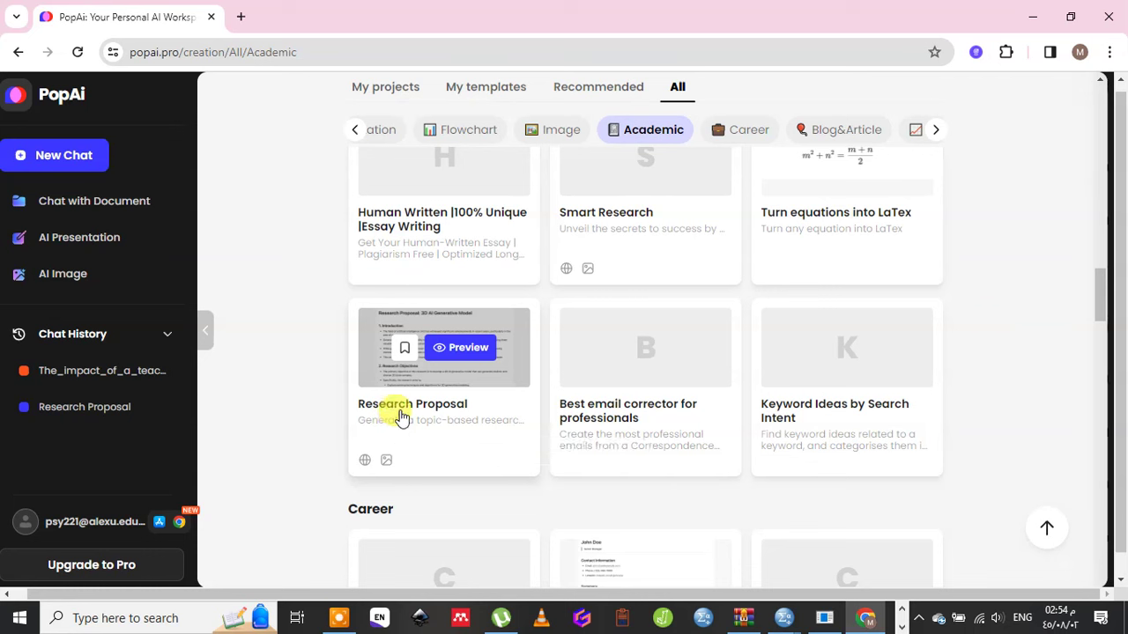
scroll(401, 417, "up", 4)
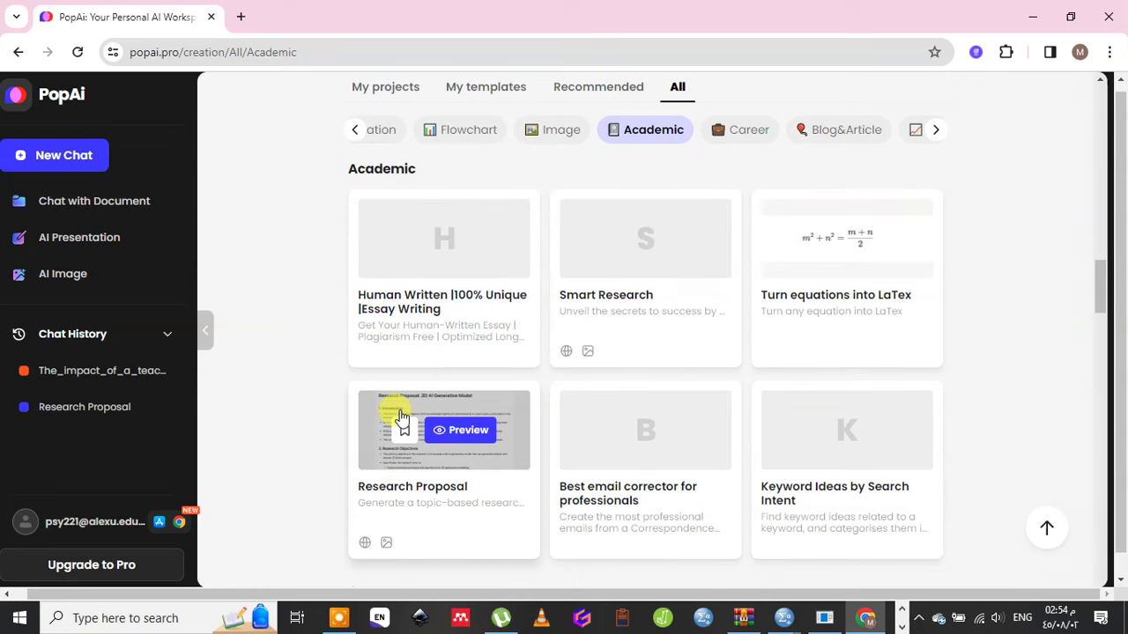
scroll(401, 417, "up", 10)
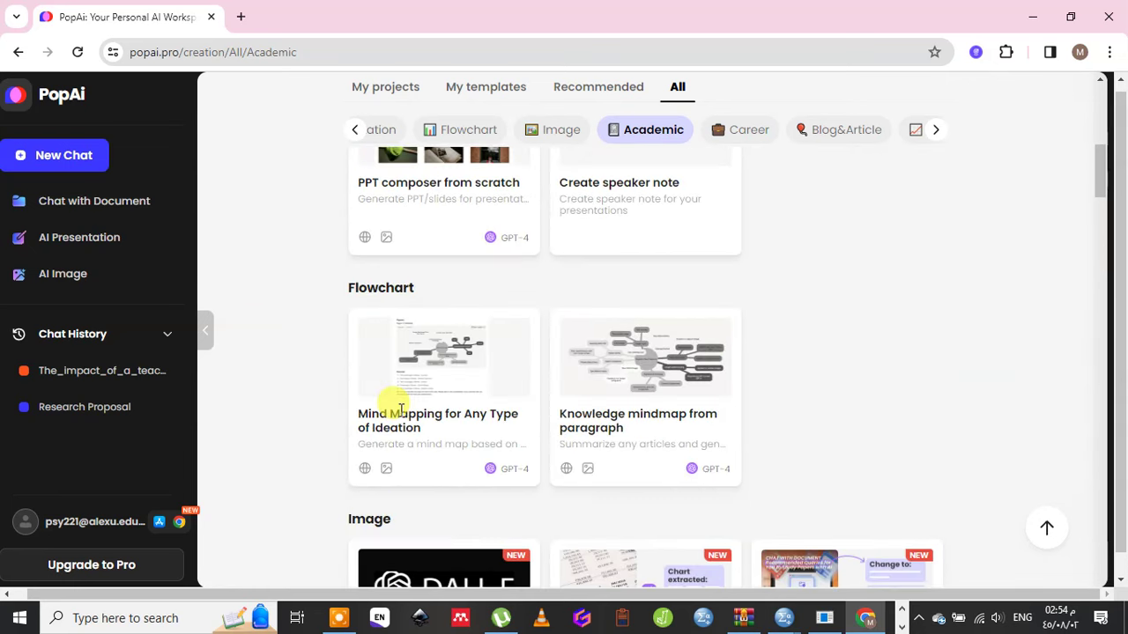
scroll(398, 416, "up", 6)
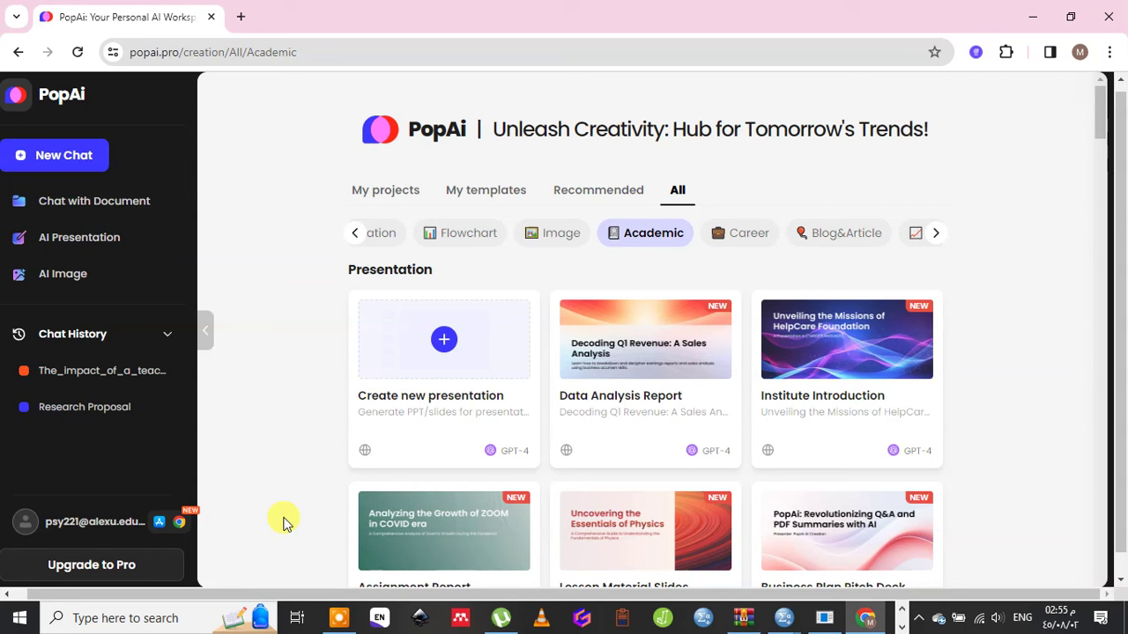
Log out of the current account from the account menu and open Sign up / Log in
left_click(100, 520)
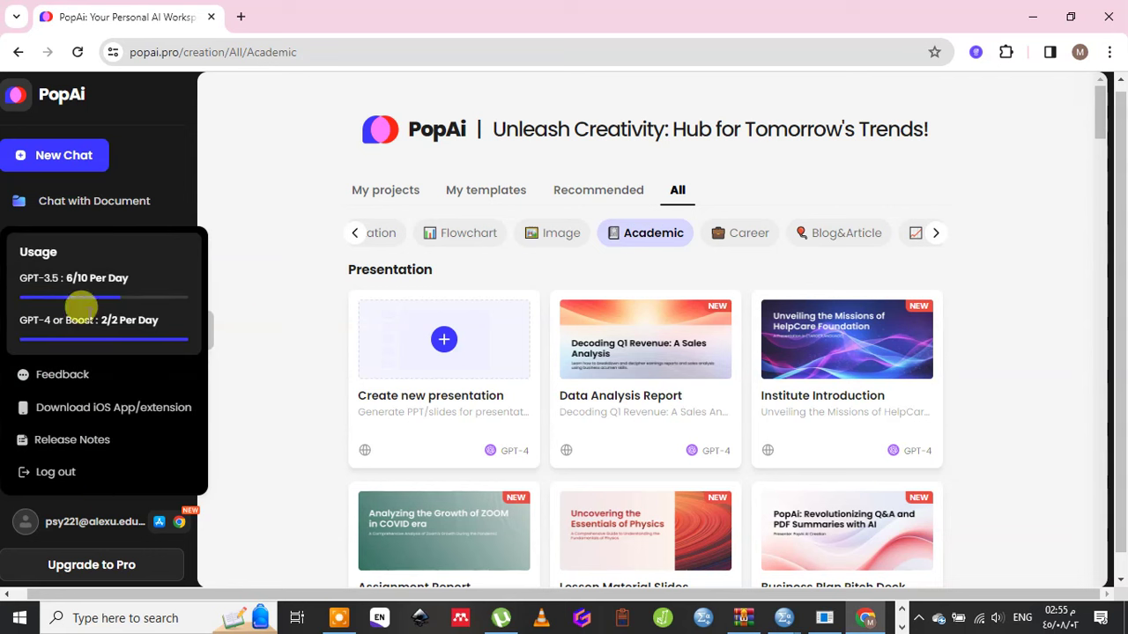
left_click(56, 473)
left_click(659, 377)
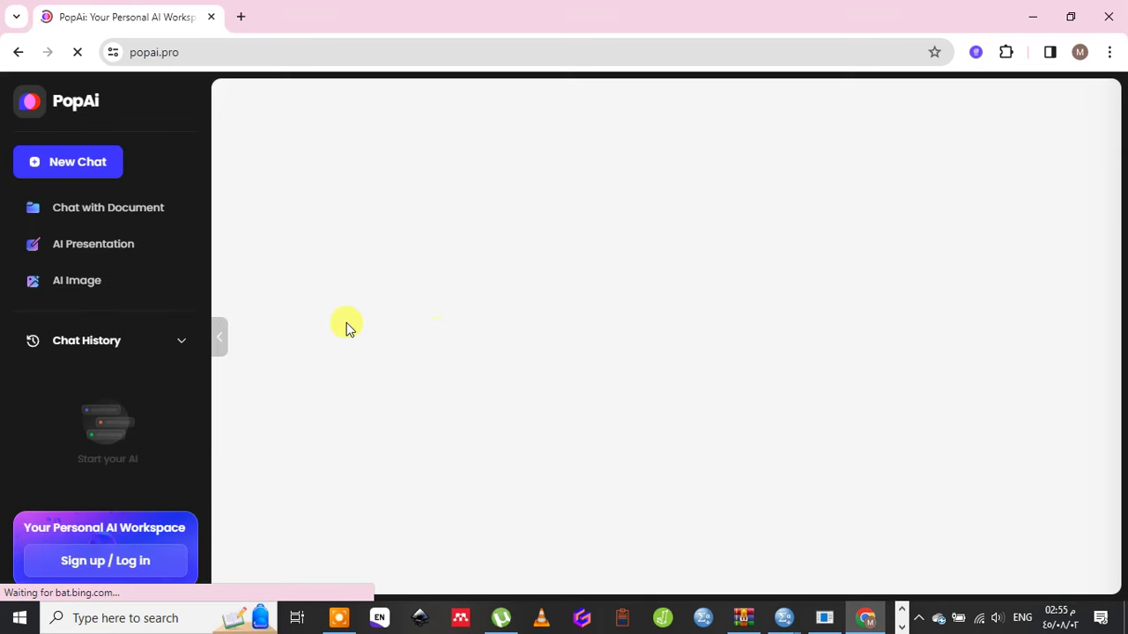
left_click(146, 569)
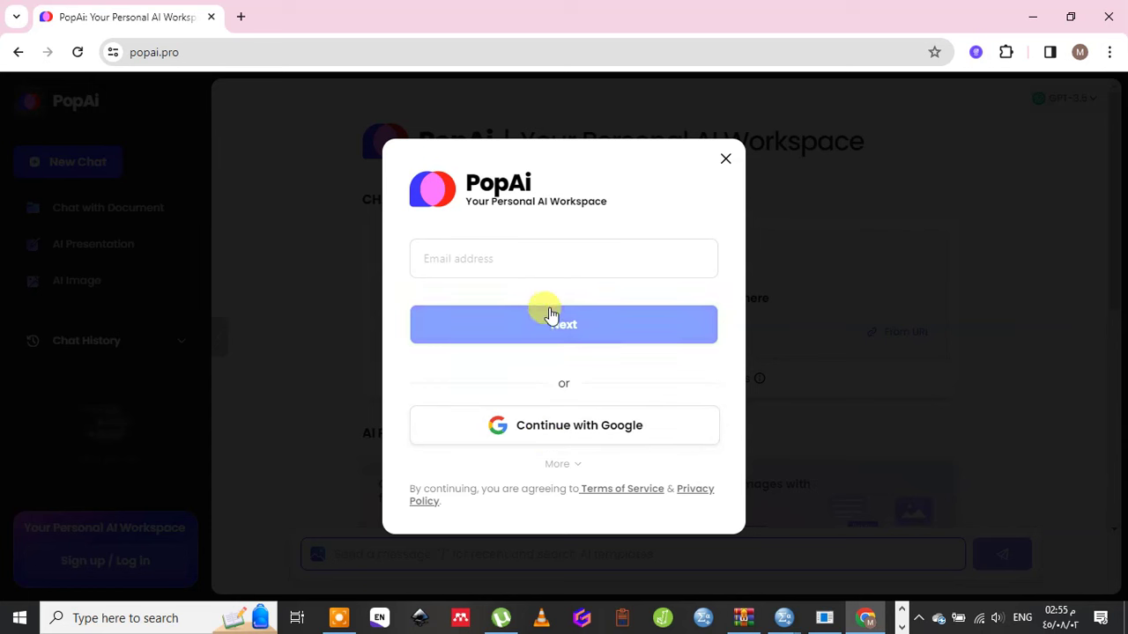
Start Continue with Google, then close the Google account chooser without signing in
left_click(580, 425)
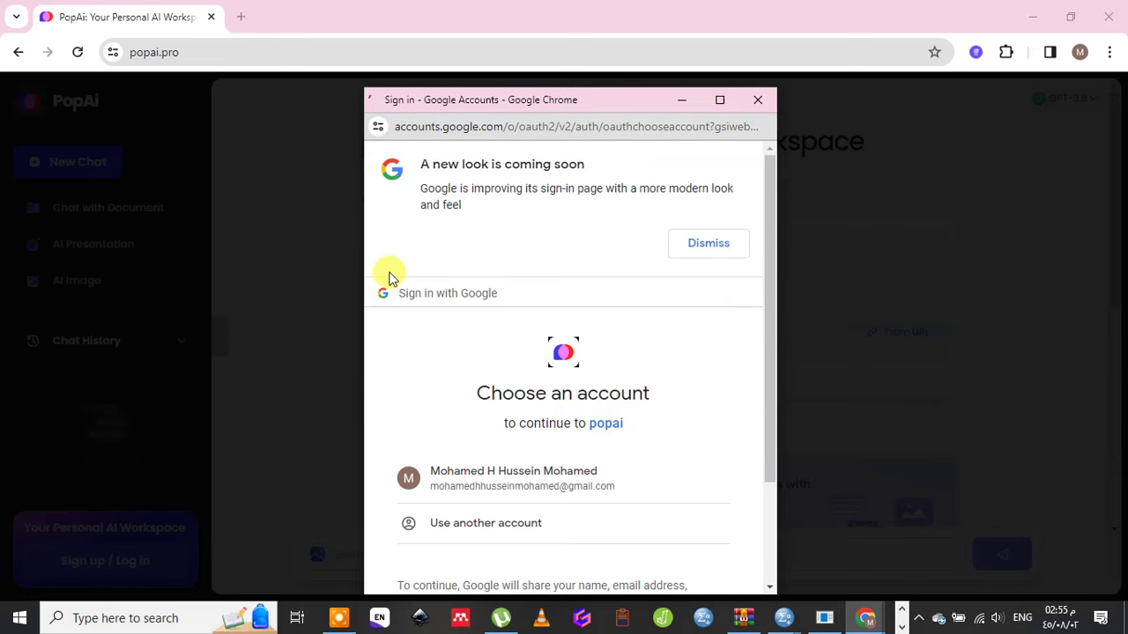
scroll(483, 493, "down", 2)
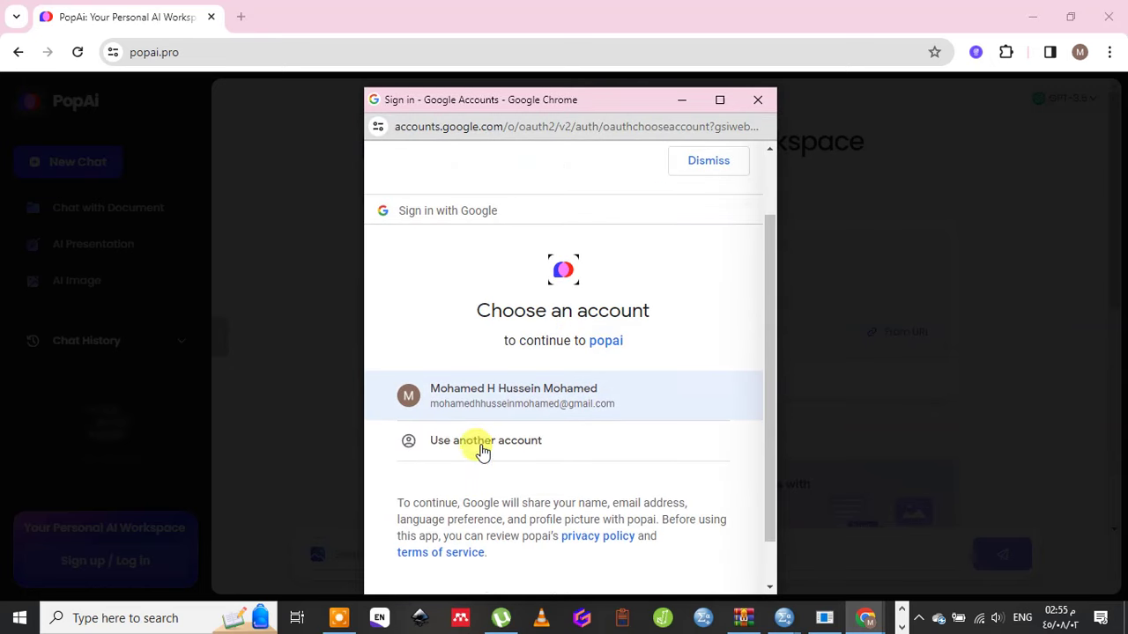
left_click(757, 103)
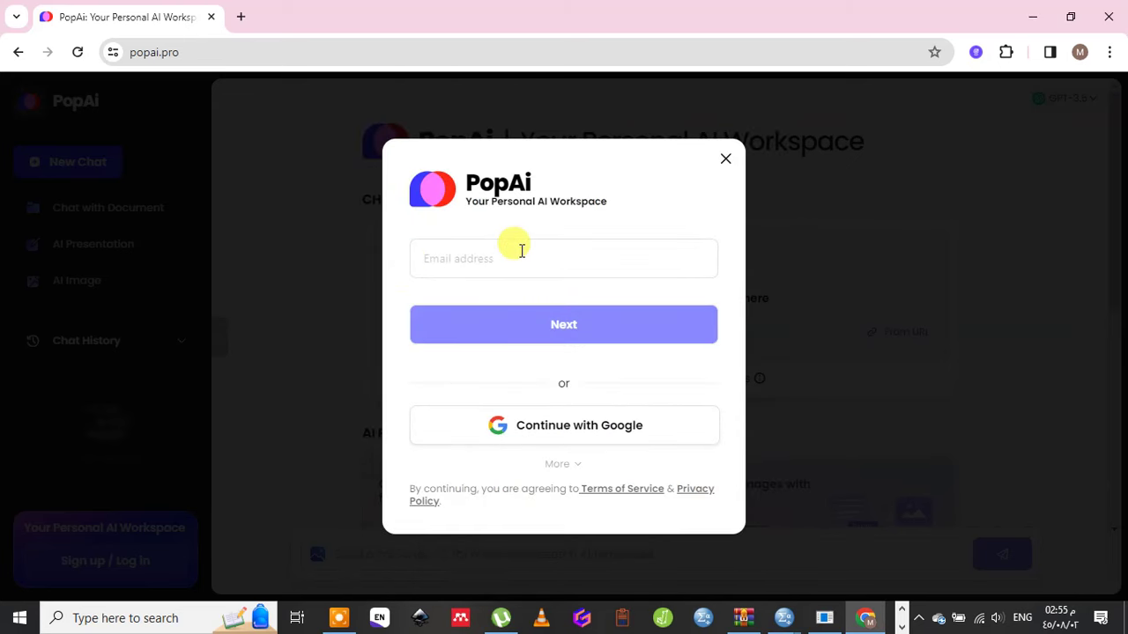
Enter the account's e-mail address, then verify with the emailed six-digit code
left_click(521, 251)
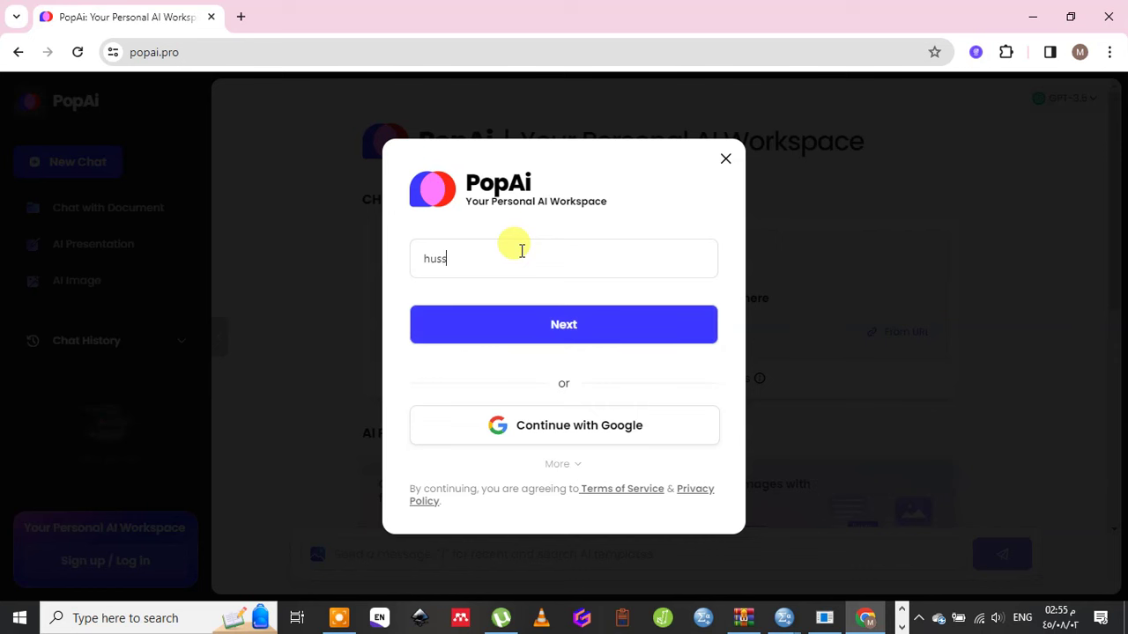
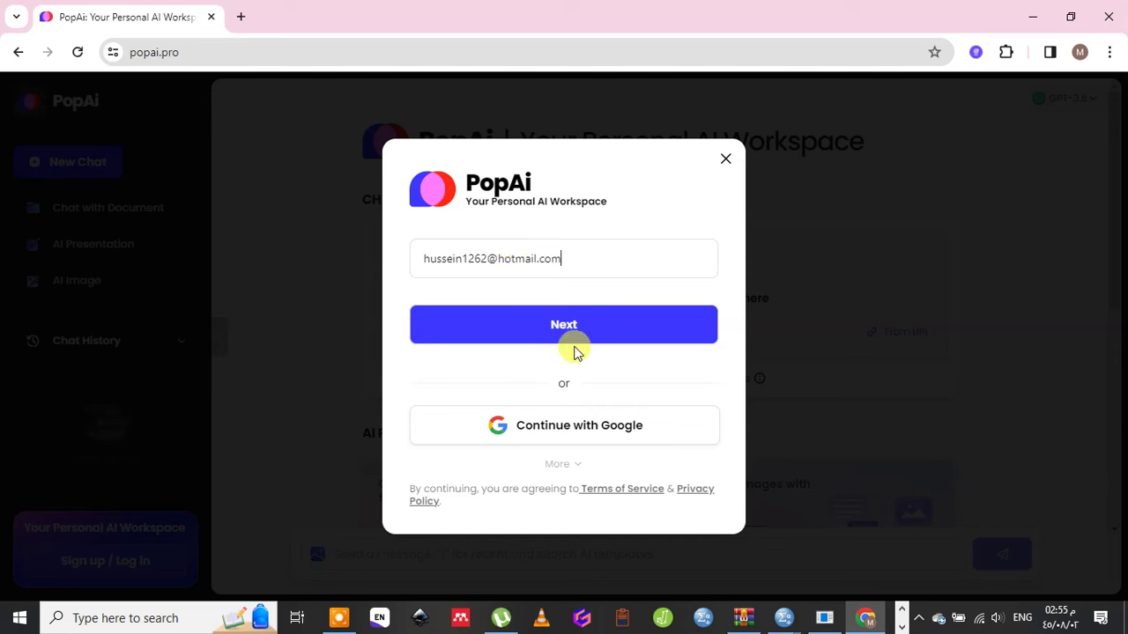
left_click(565, 339)
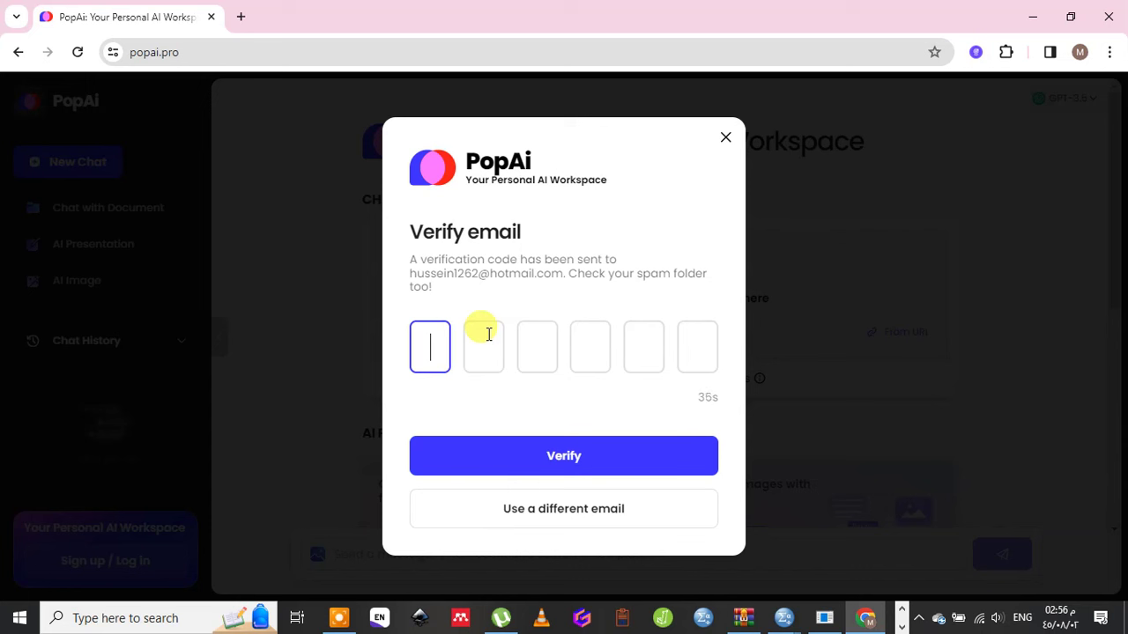
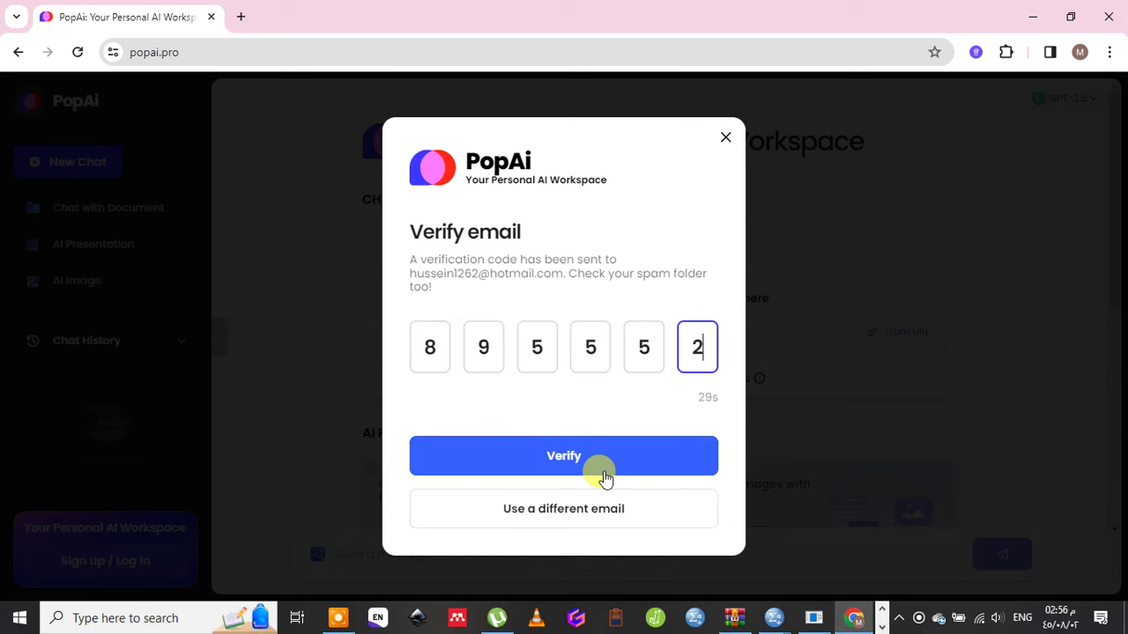
left_click(603, 474)
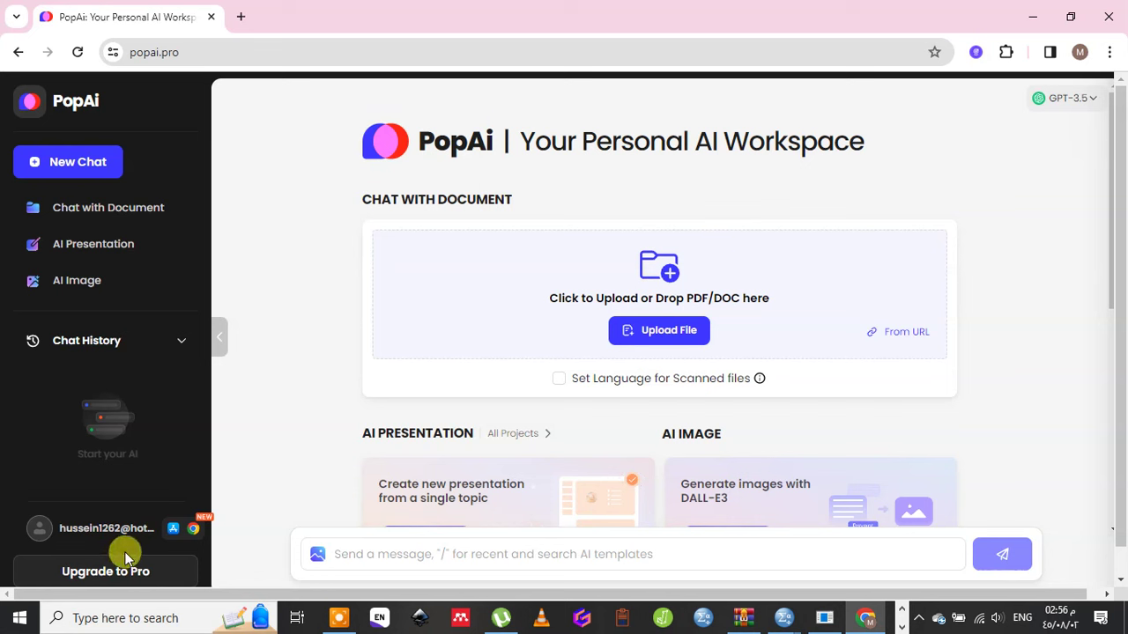
mouse_move(106, 527)
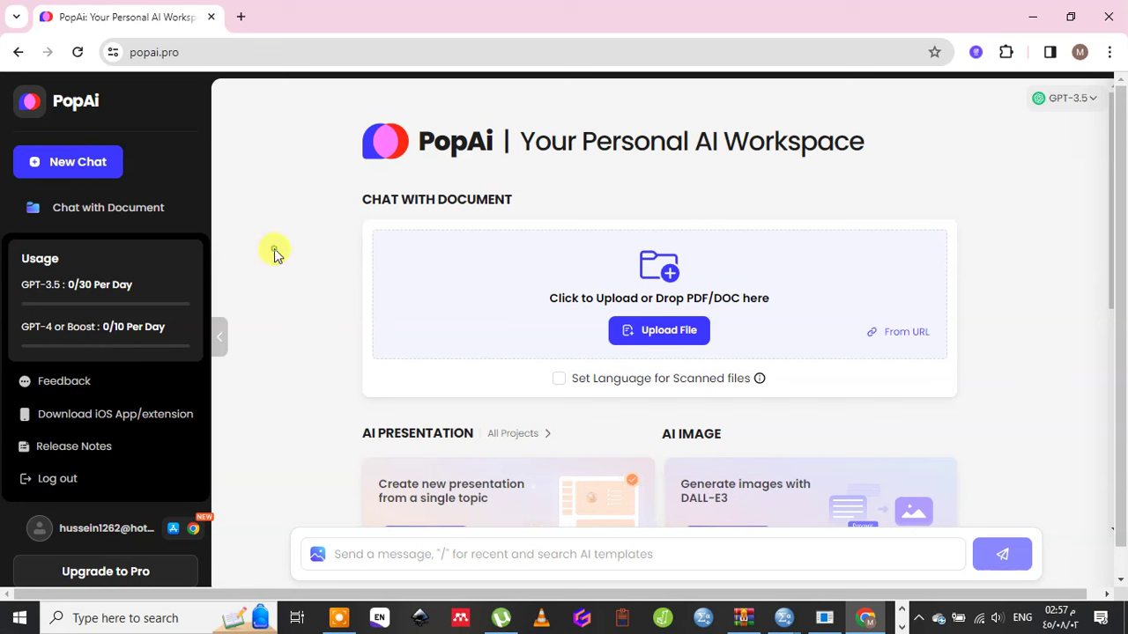
mouse_move(1100, 108)
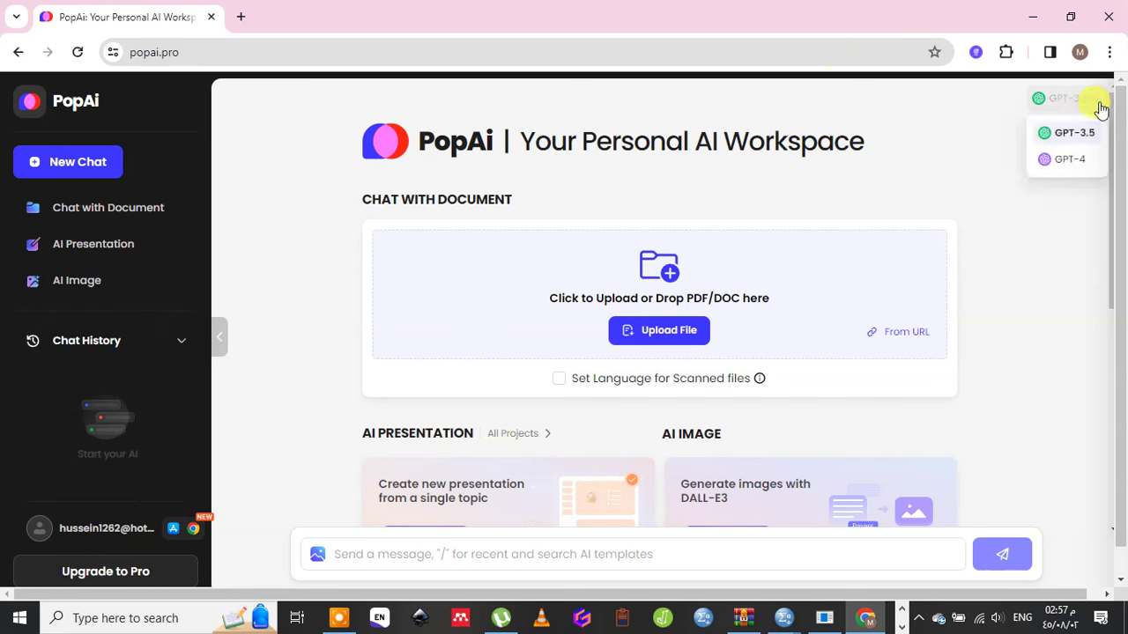
left_click(1069, 159)
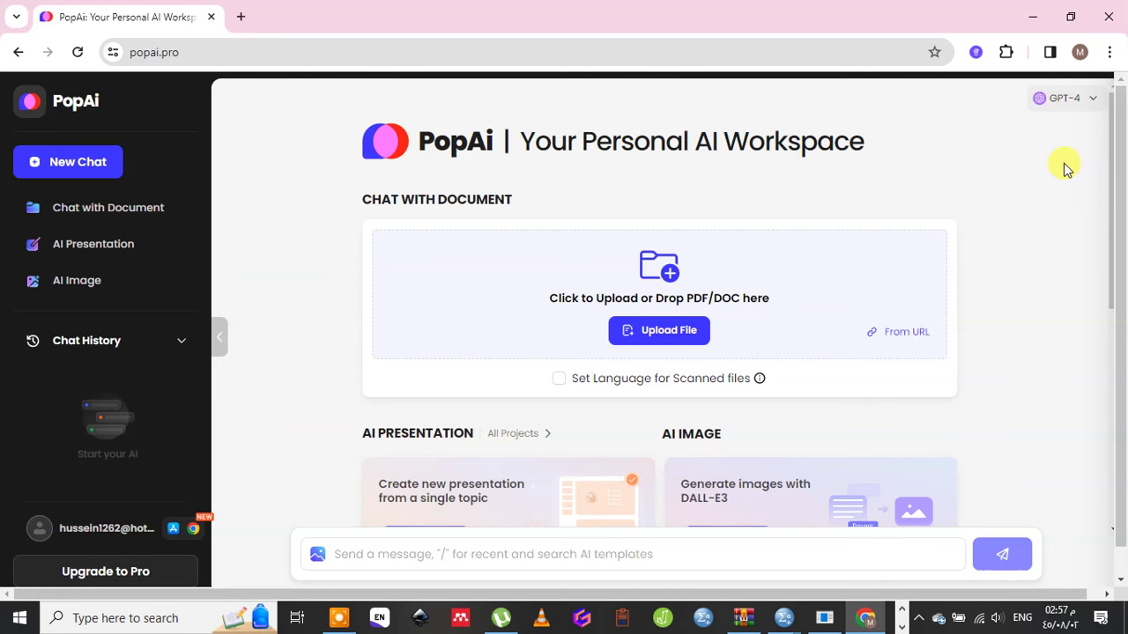
left_click(1080, 99)
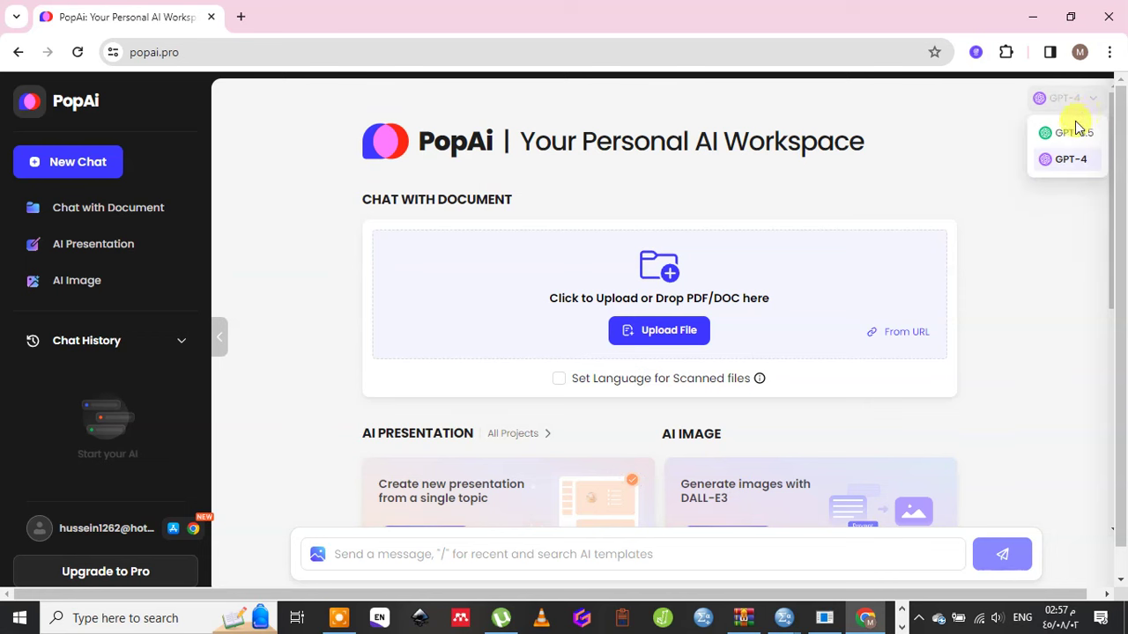
left_click(1073, 134)
scroll(655, 184, "down", 1)
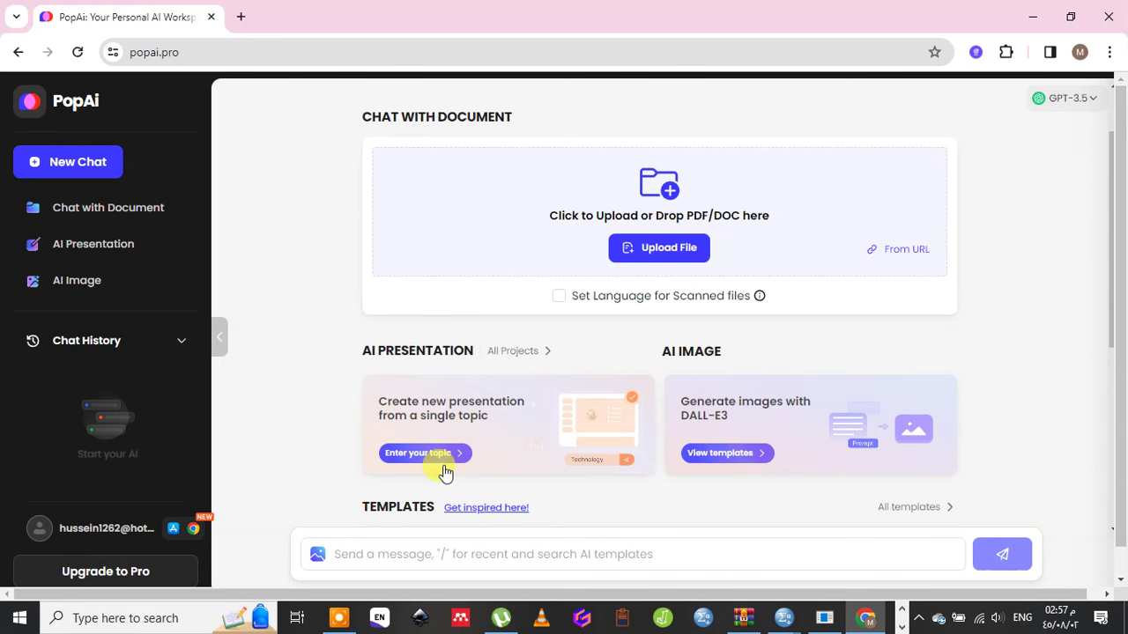
scroll(749, 467, "down", 1)
scroll(756, 470, "down", 3)
scroll(750, 458, "up", 3)
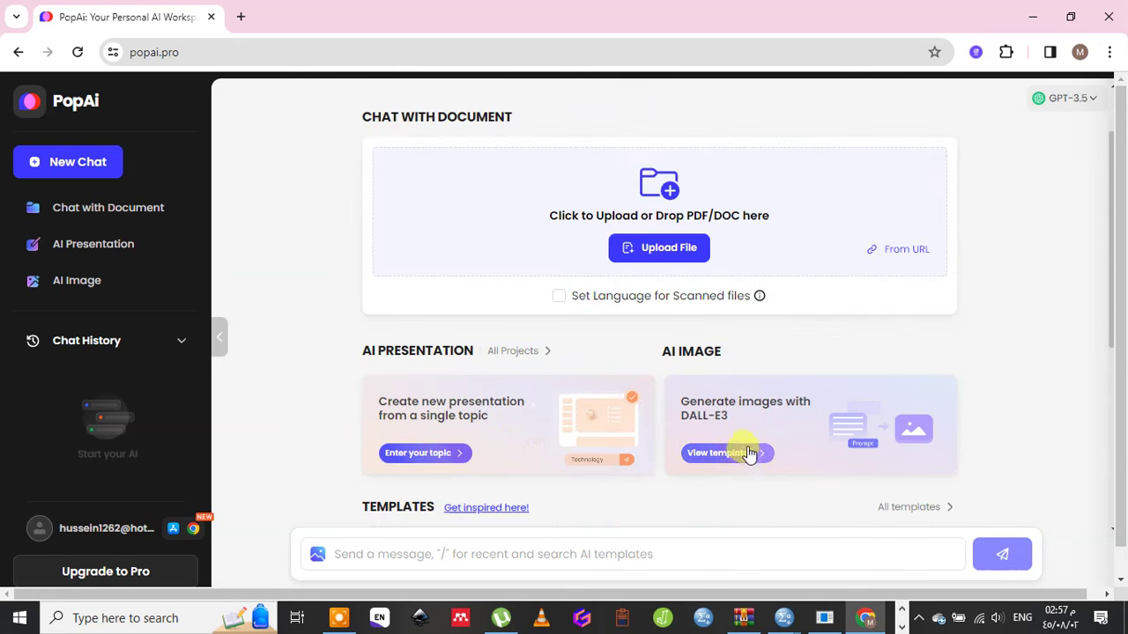
Upload the Visualizing-items-and-measures PDF from Downloads and check the reply language list
left_click(707, 254)
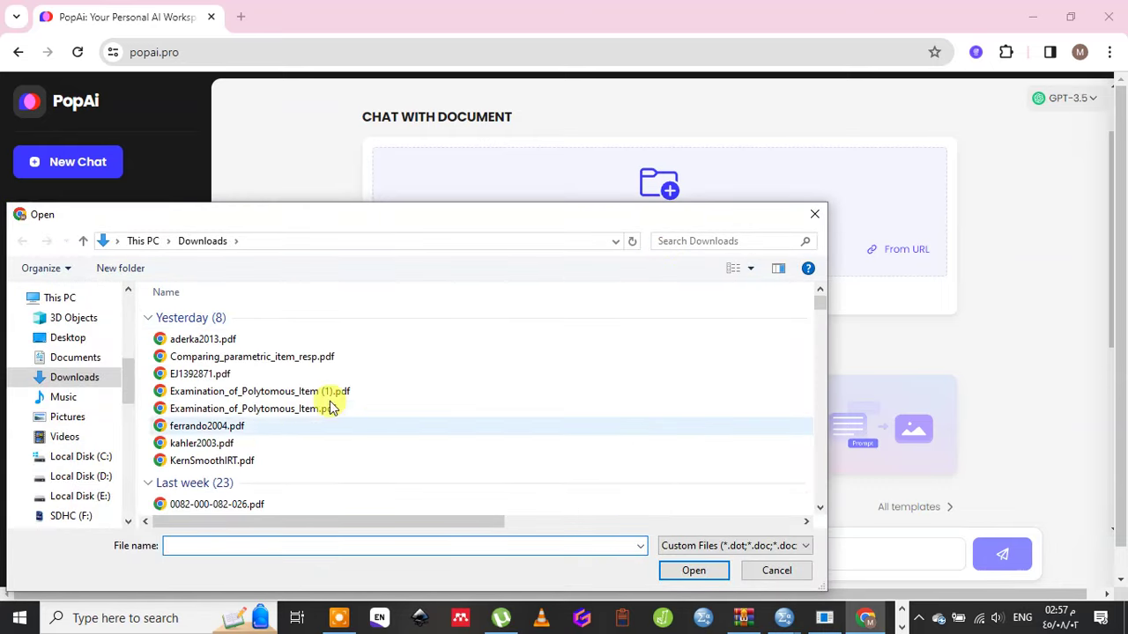
scroll(312, 368, "down", 2)
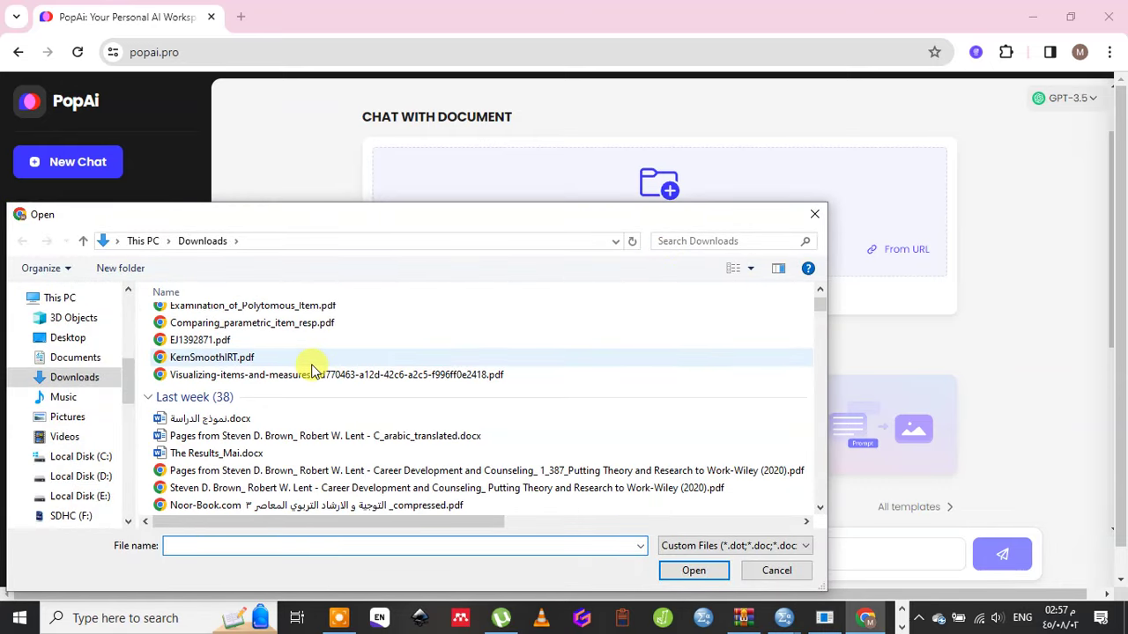
left_click(206, 362)
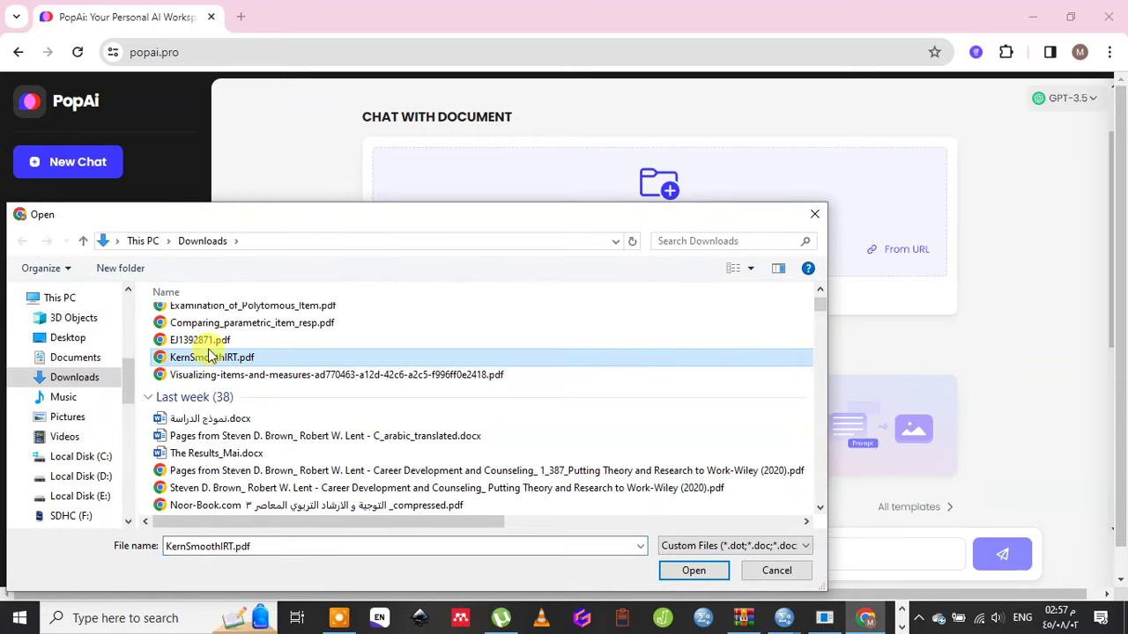
left_click(220, 377)
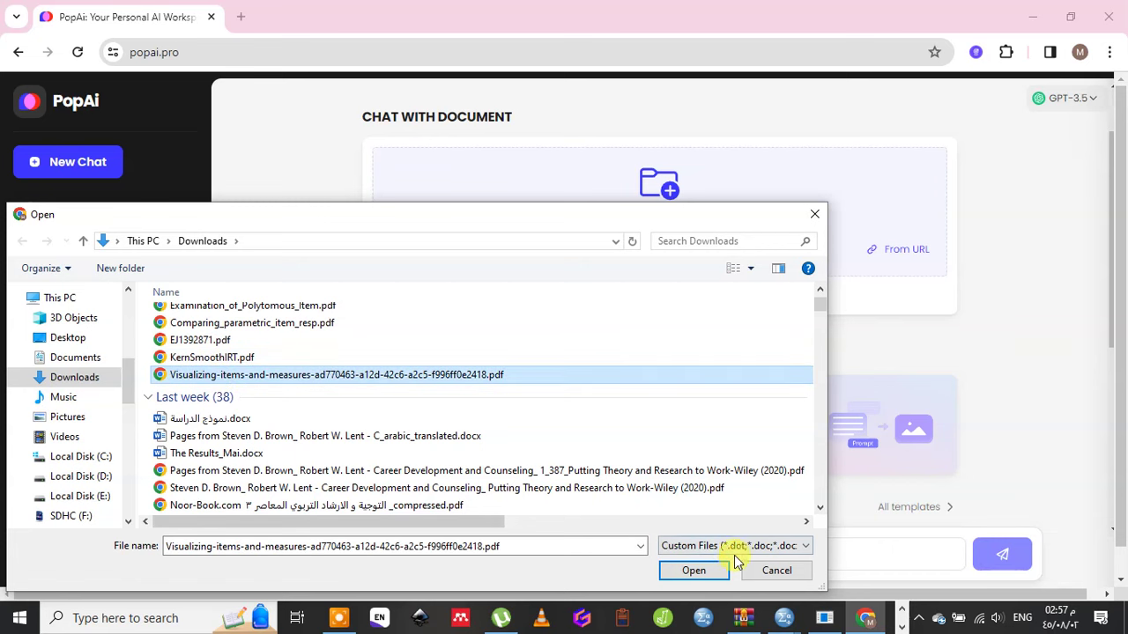
left_click(694, 571)
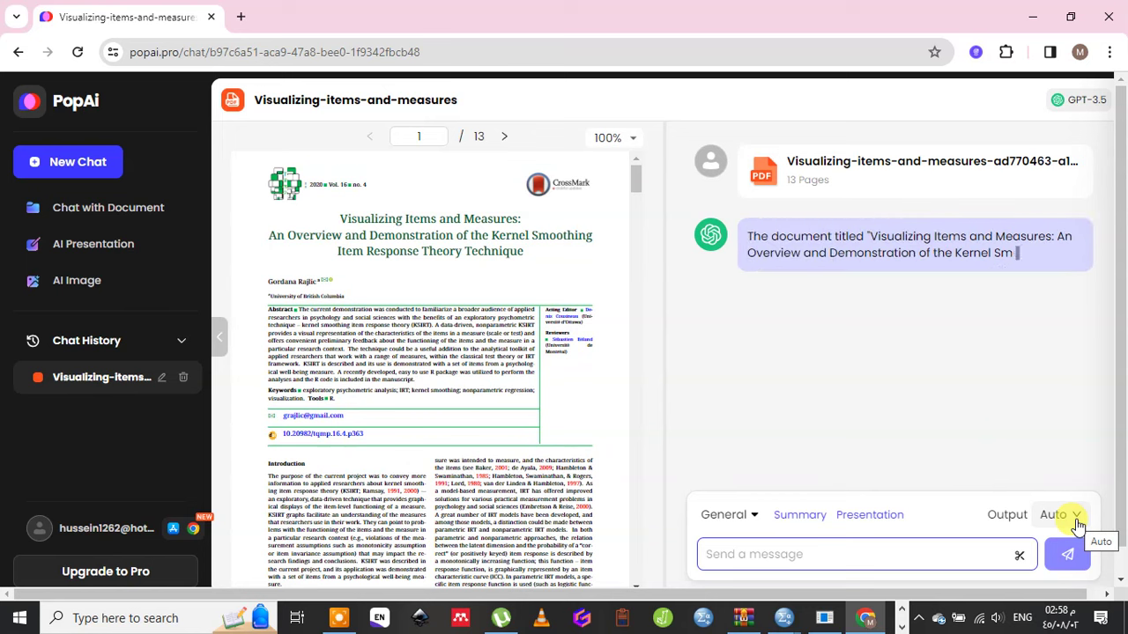
left_click(1077, 518)
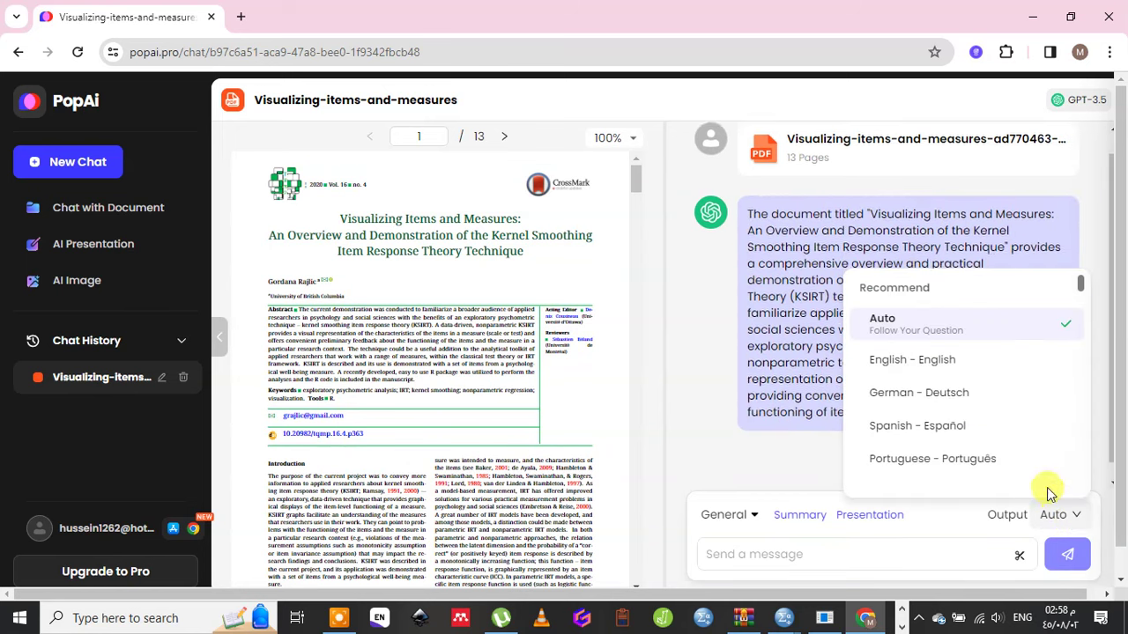
Close the language list, change the file type from General to Paper, and show Suggestions
scroll(957, 378, "down", 3)
scroll(959, 376, "up", 1)
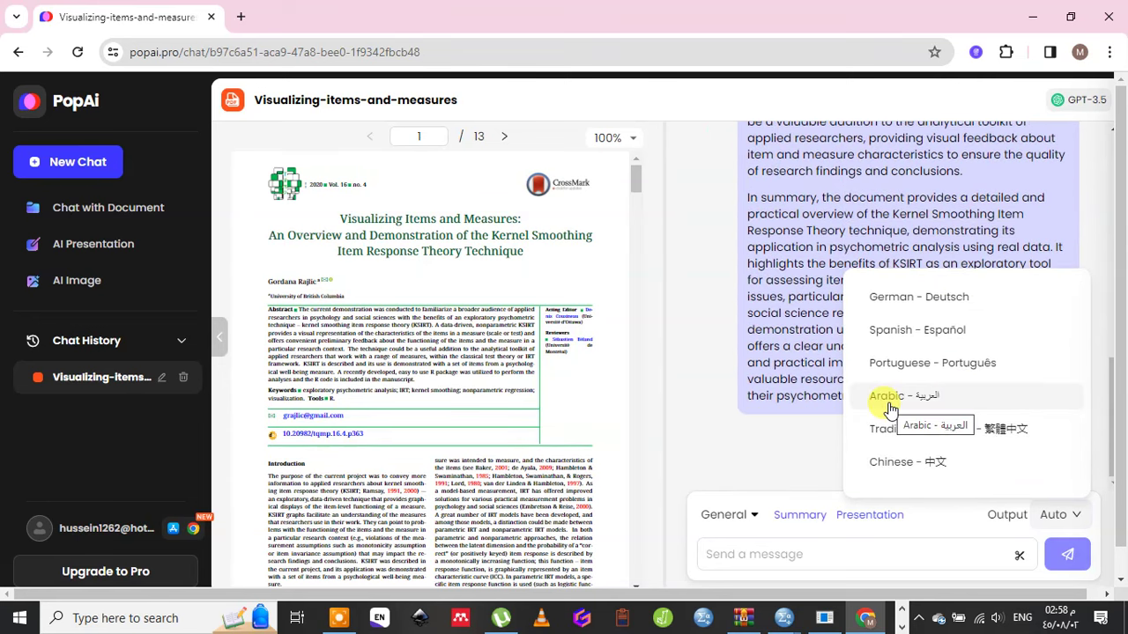
left_click(790, 554)
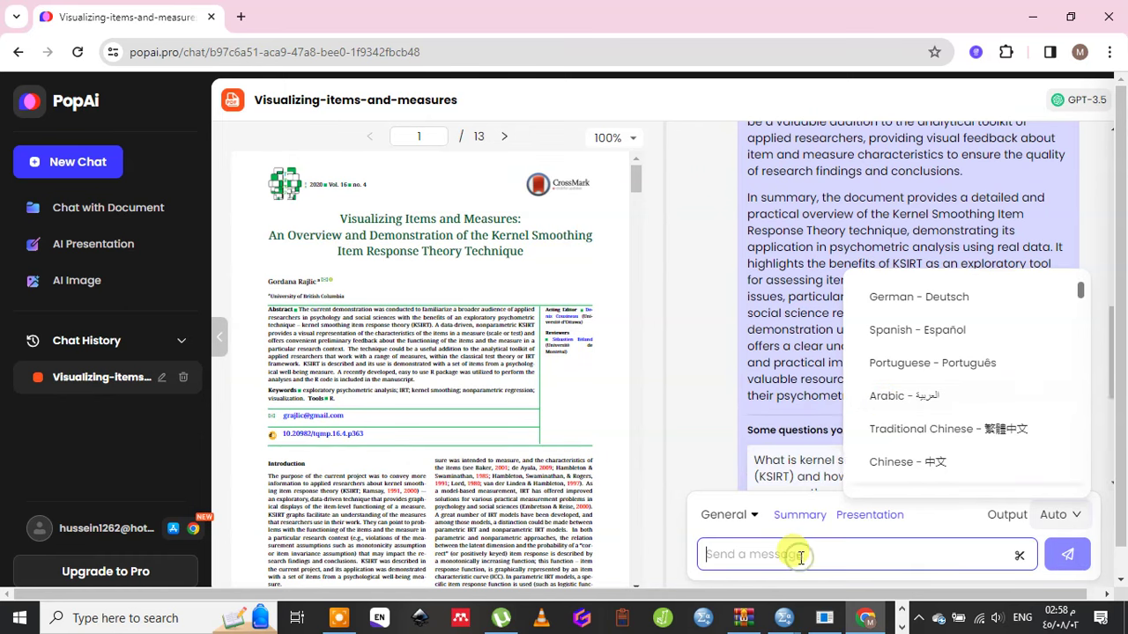
scroll(819, 314, "up", 5)
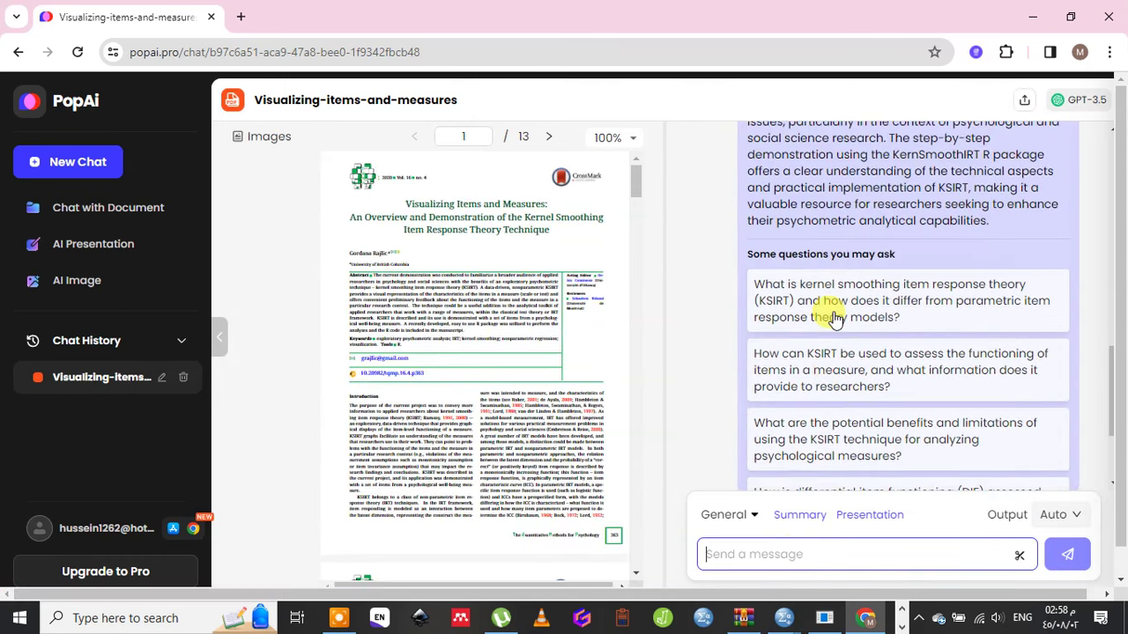
scroll(834, 311, "up", 10)
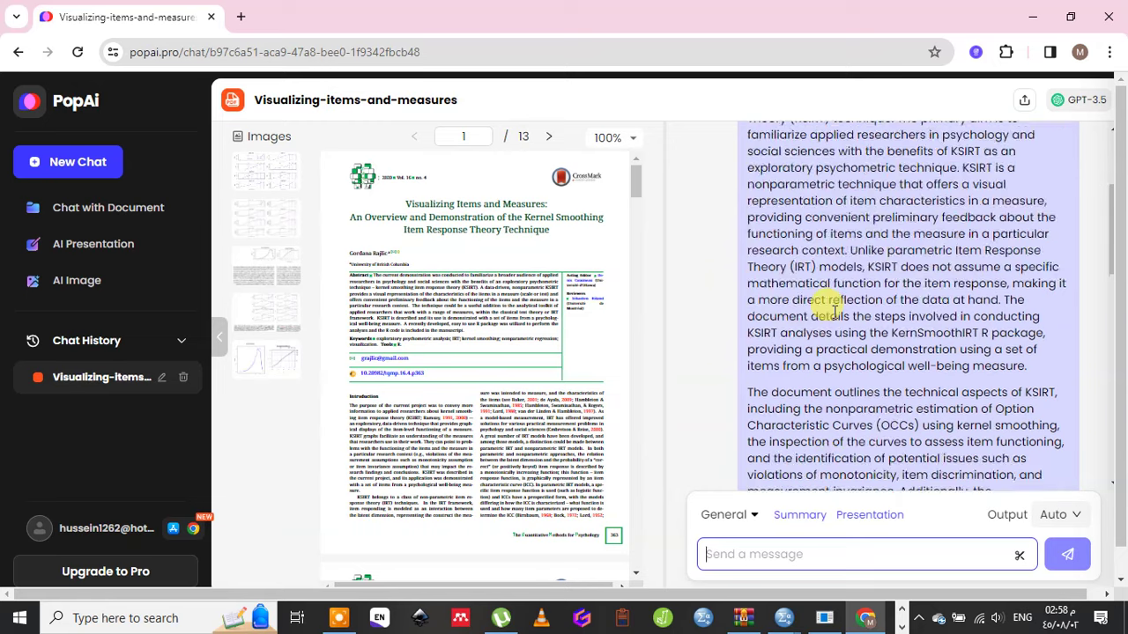
scroll(828, 304, "down", 3)
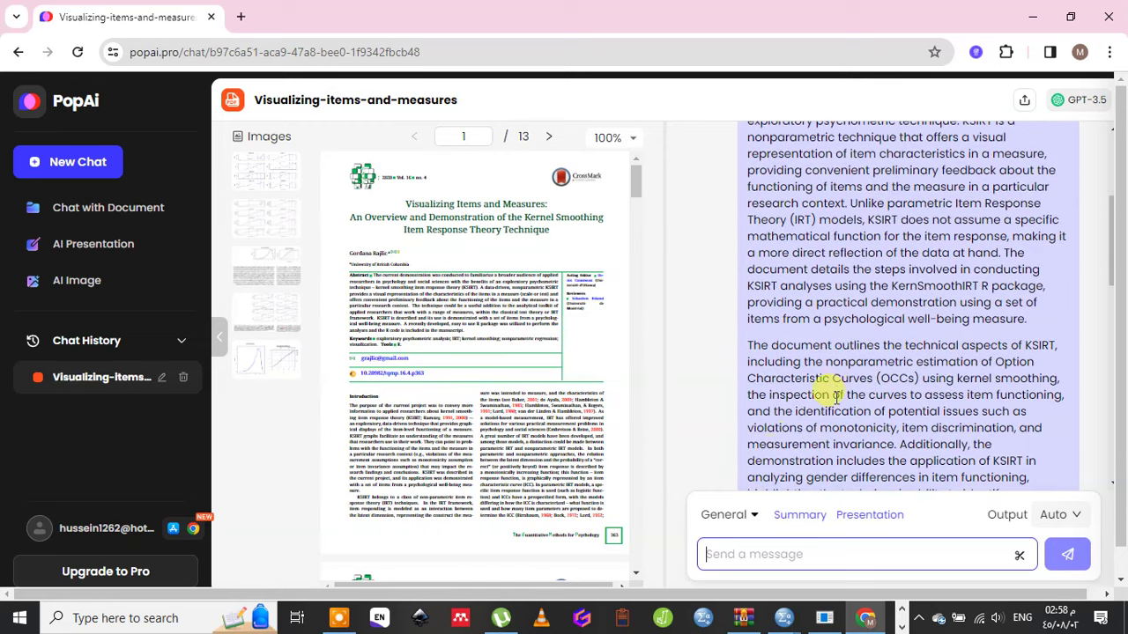
left_click(754, 519)
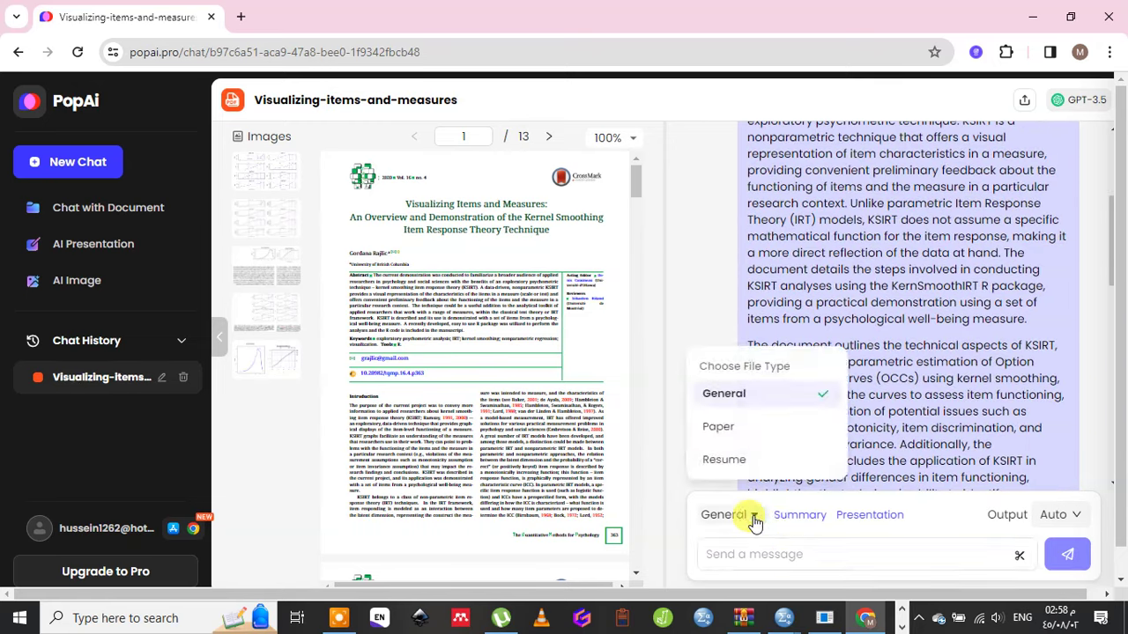
left_click(723, 432)
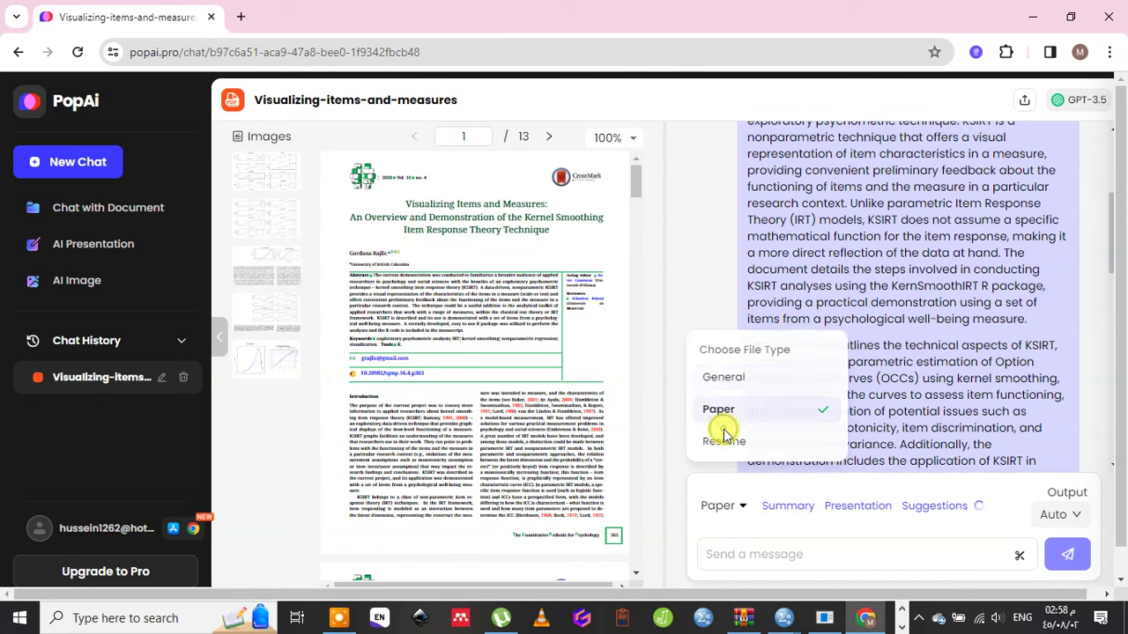
left_click(956, 523)
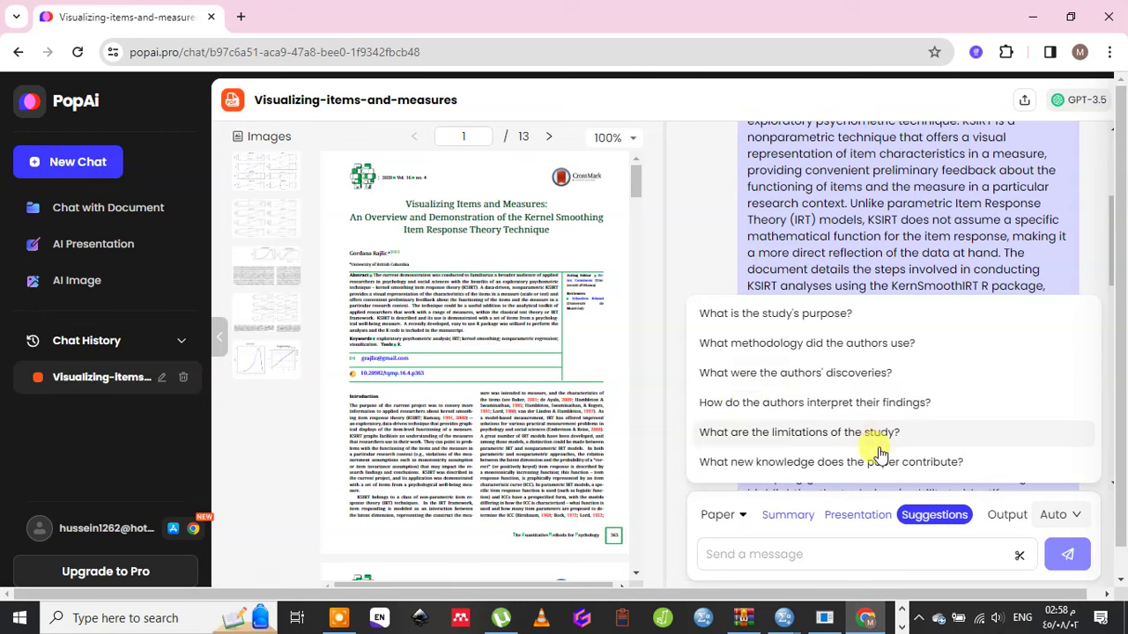
Use the 'Create a presentation outline for an academic conference.' suggestion as the prompt
mouse_move(851, 516)
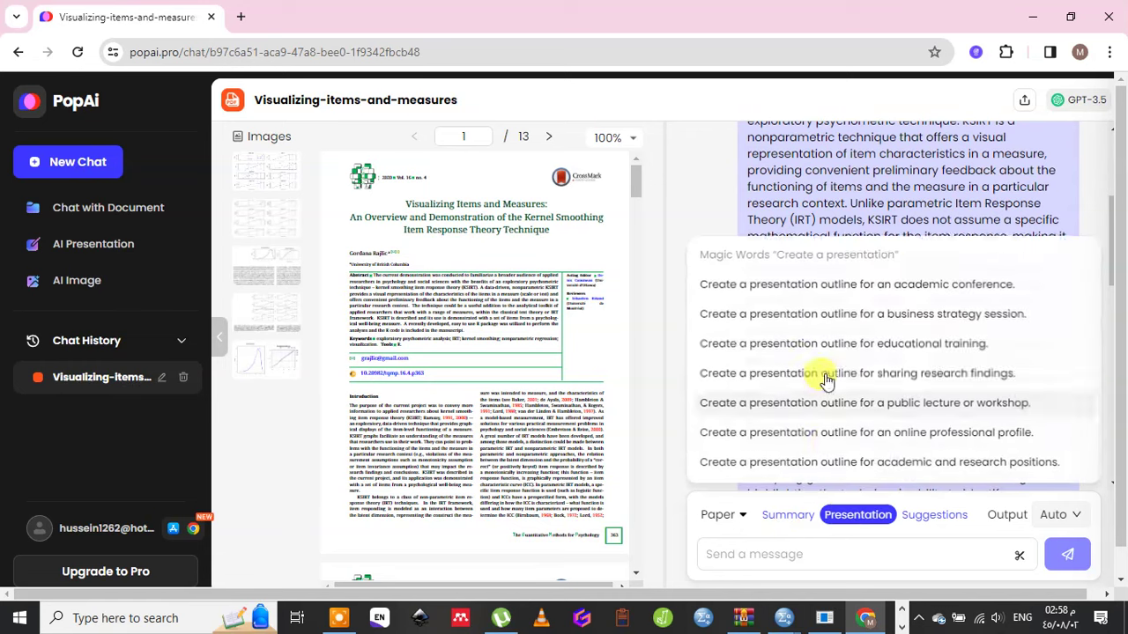
mouse_move(787, 515)
mouse_move(860, 487)
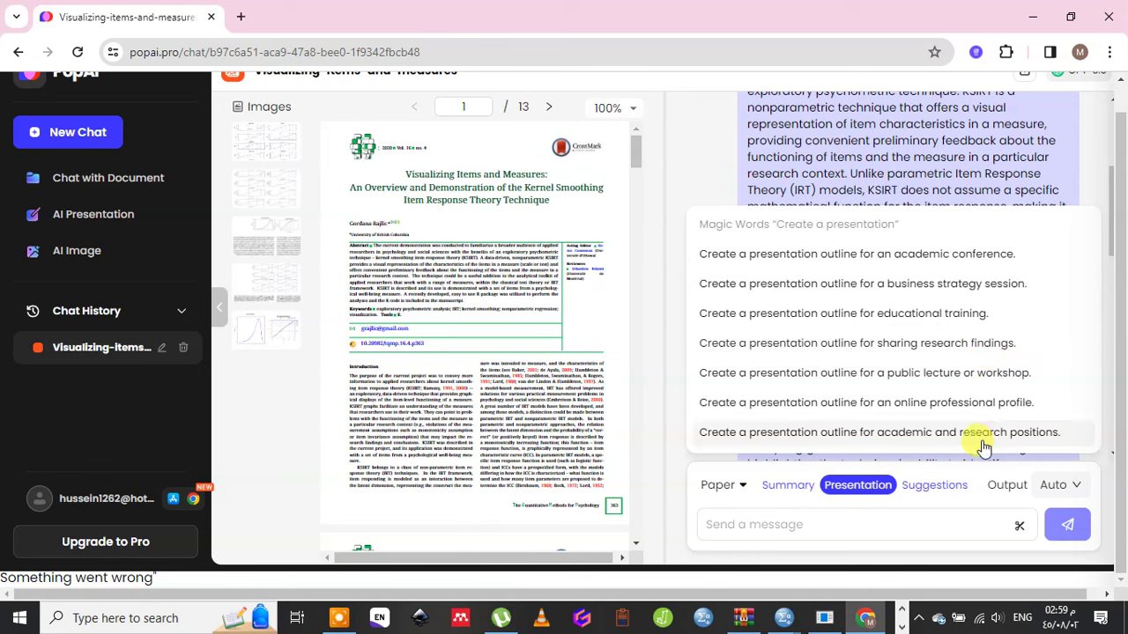
left_click(895, 255)
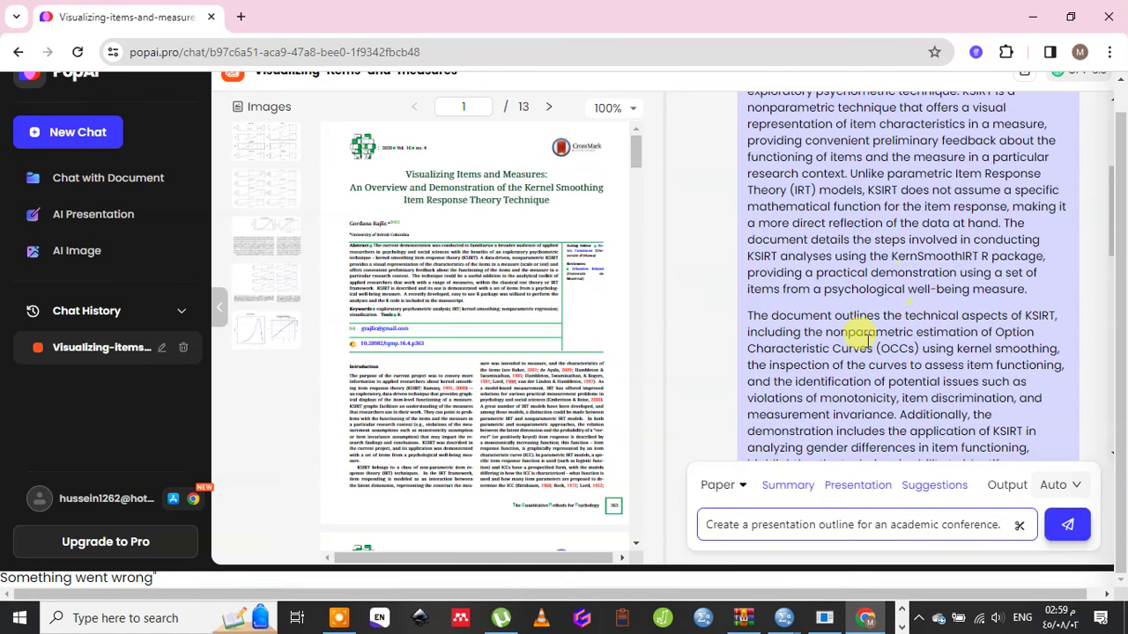
Set the Output reply language to Arabic
scroll(868, 339, "down", 2)
scroll(868, 339, "down", 2)
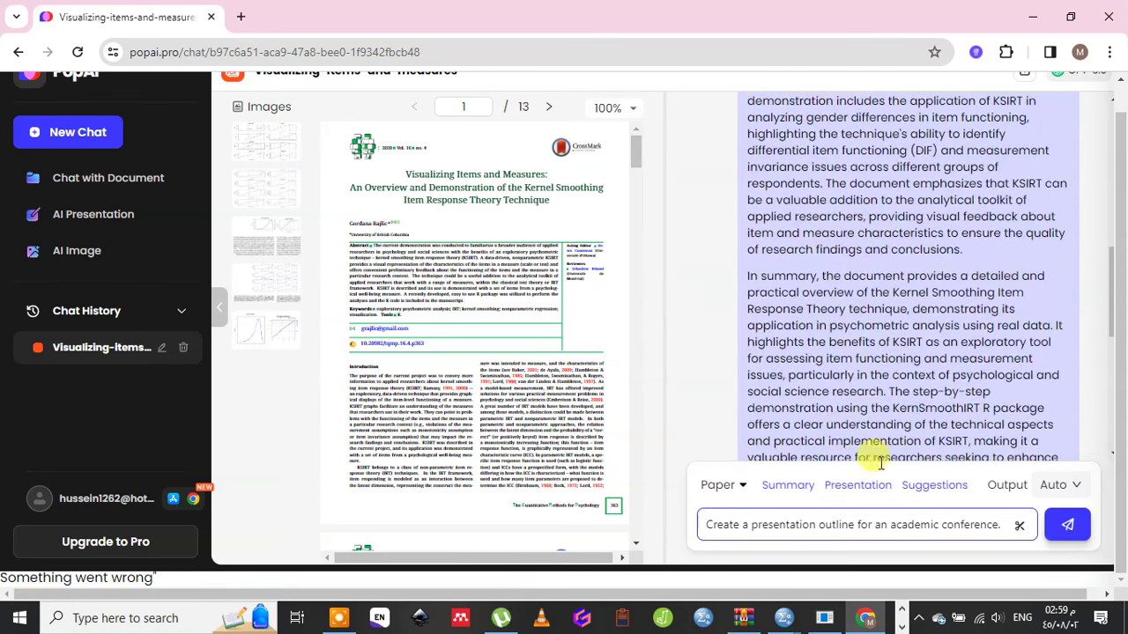
left_click(1071, 485)
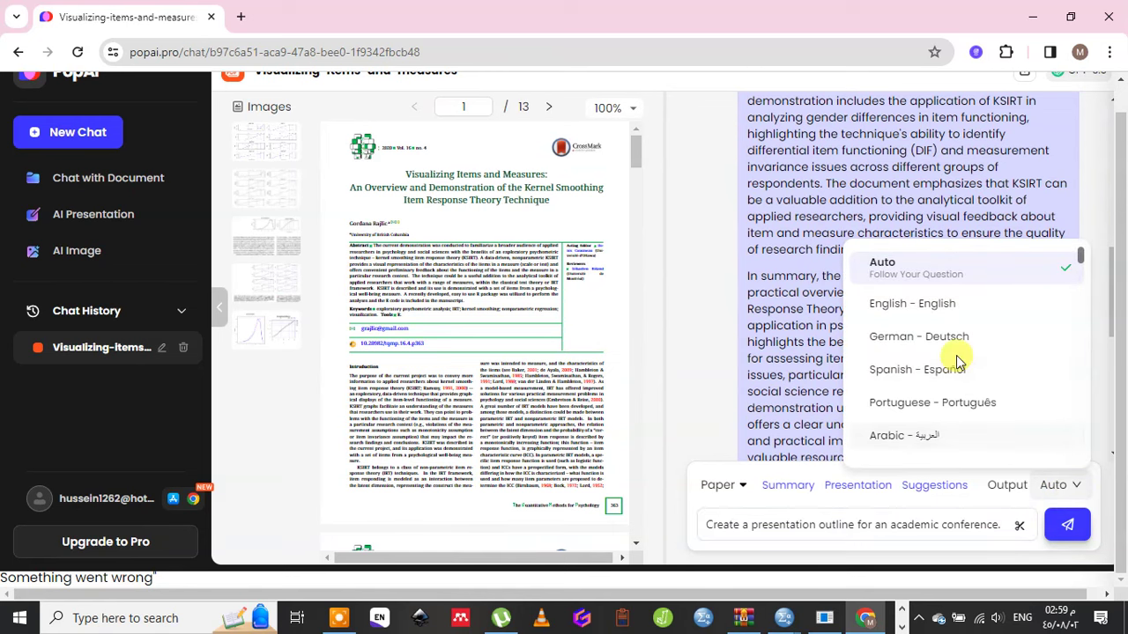
left_click(892, 437)
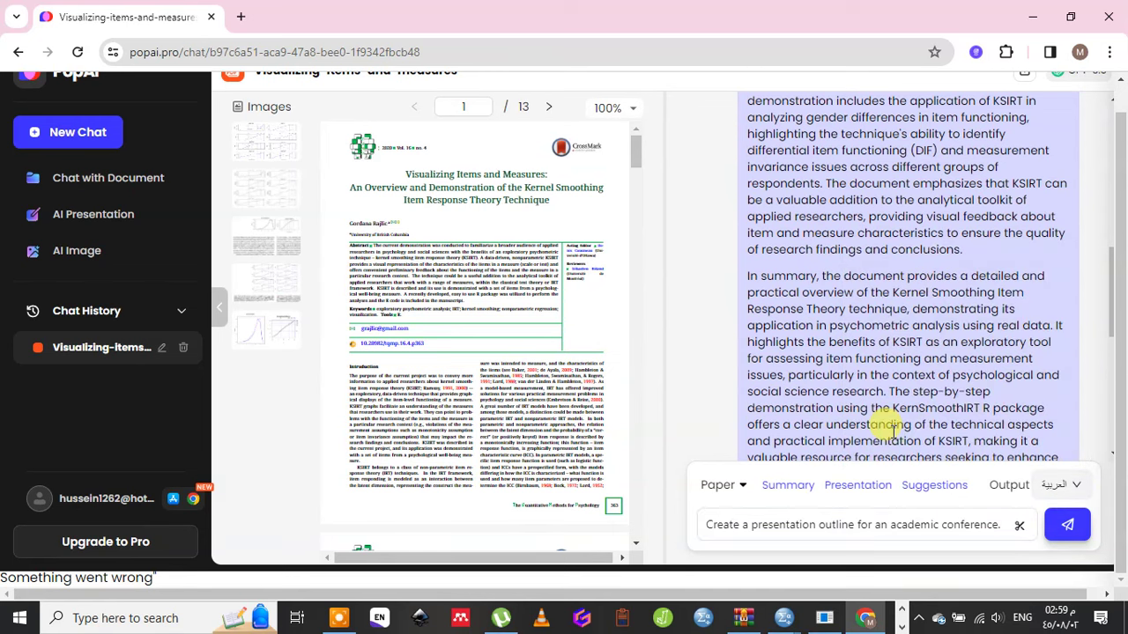
Send the outline request, review the Arabic outline answer, and check the daily usage allowance
left_click(1066, 528)
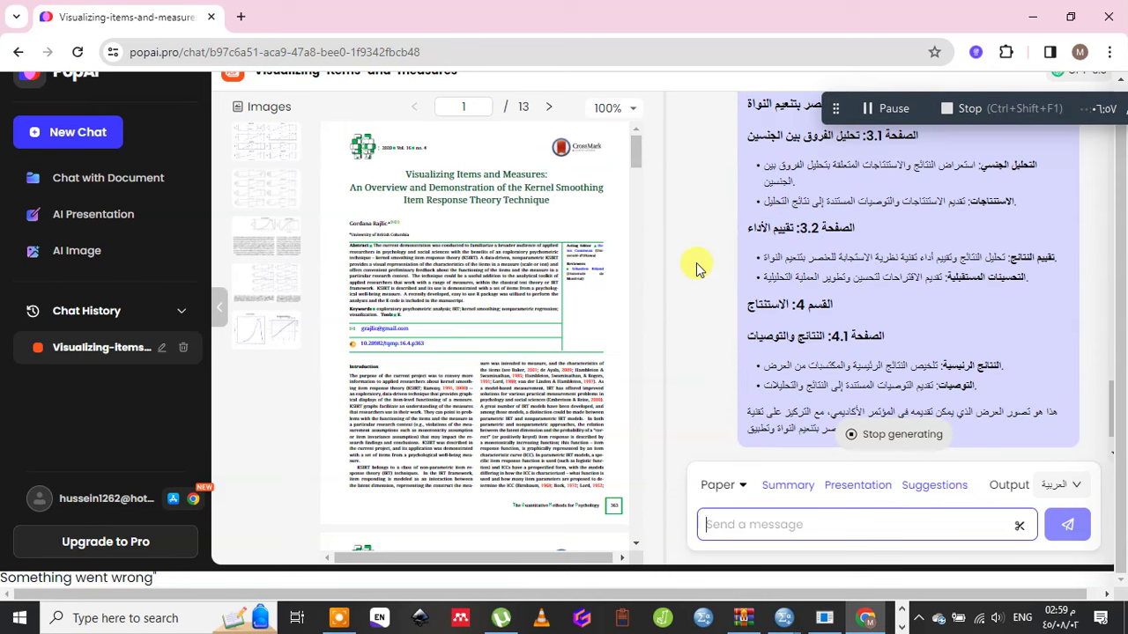
scroll(1049, 141, "up", 2)
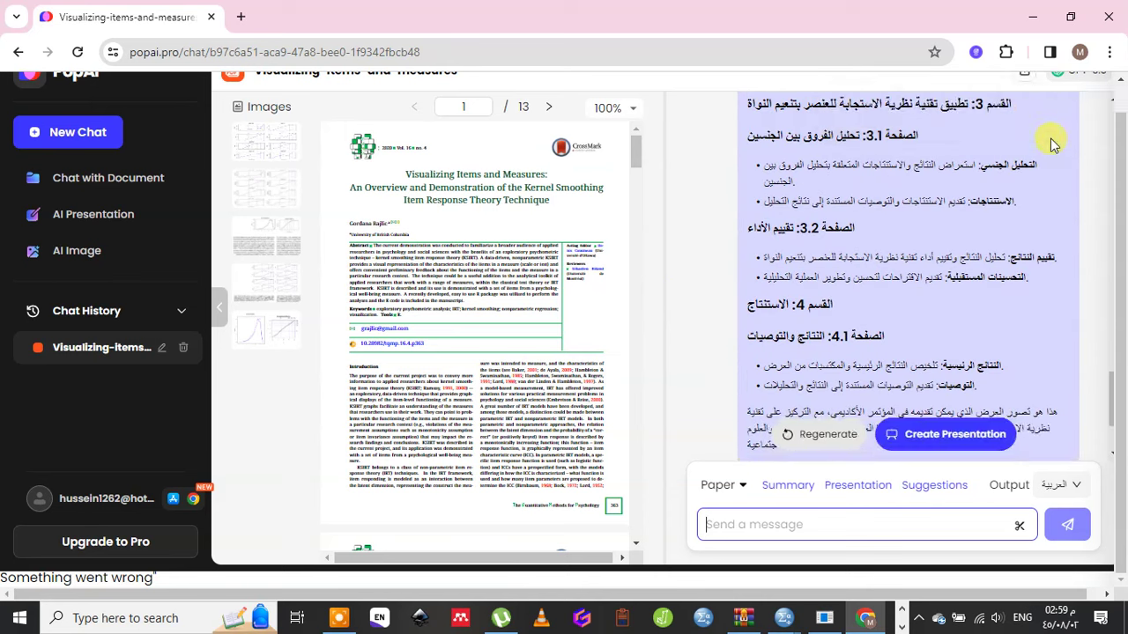
scroll(1000, 211, "down", 4)
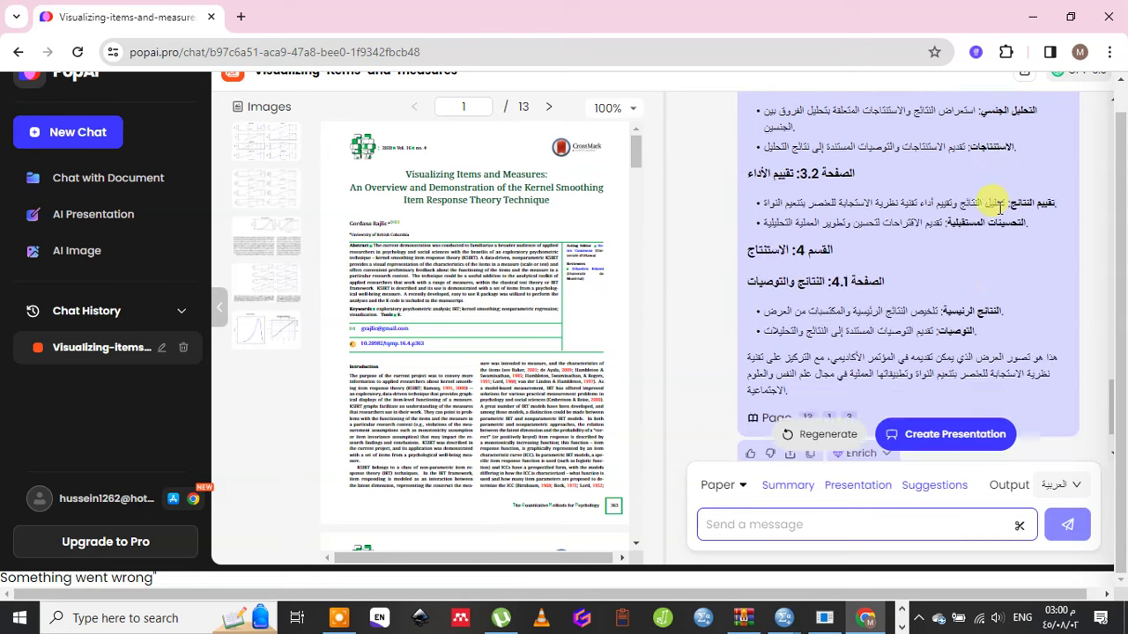
scroll(1000, 211, "up", 2)
scroll(1000, 212, "up", 8)
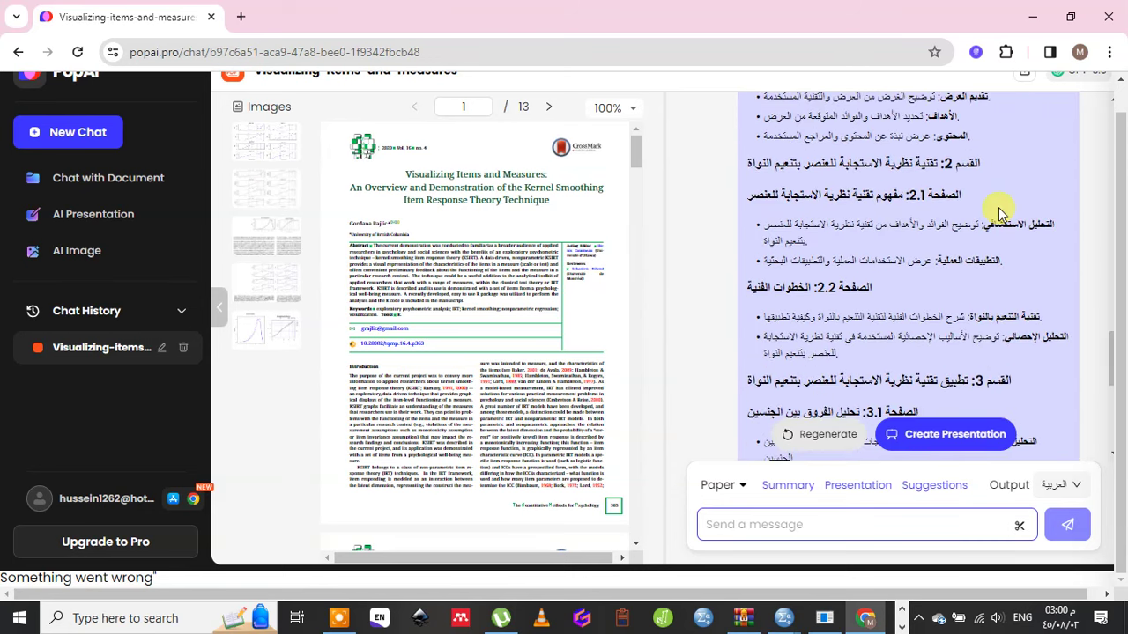
scroll(1000, 212, "down", 2)
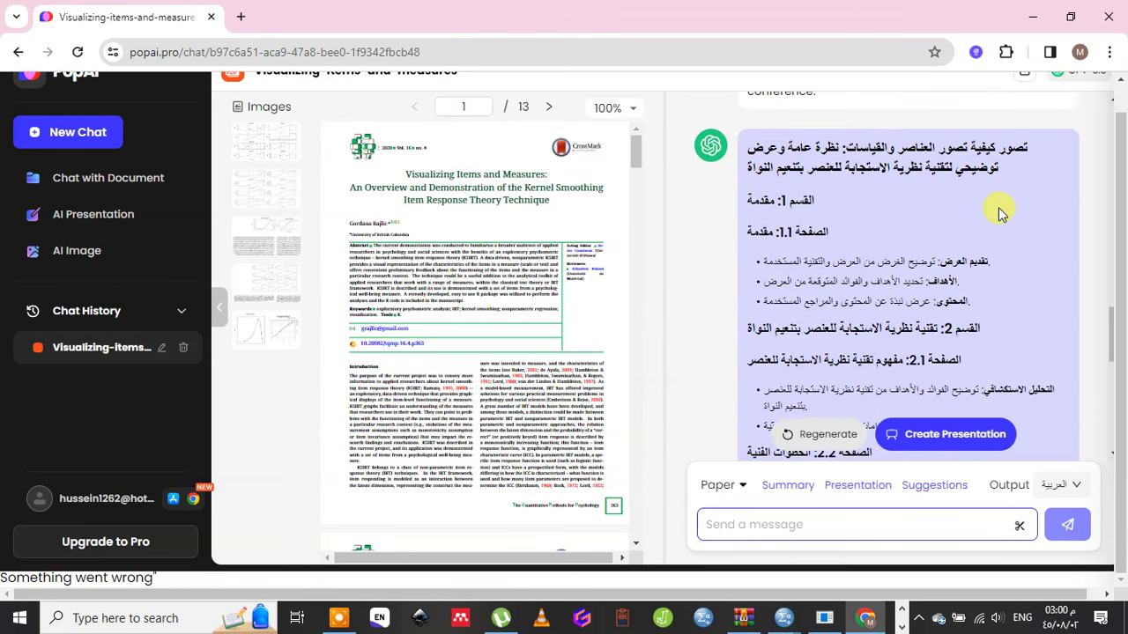
scroll(1000, 212, "down", 2)
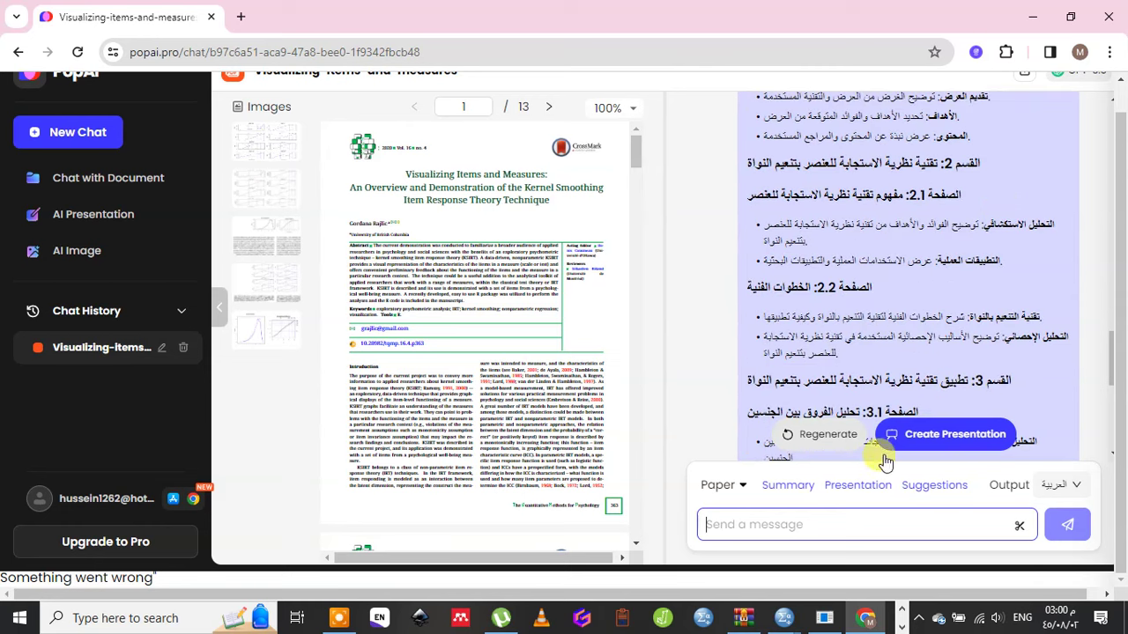
left_click(83, 498)
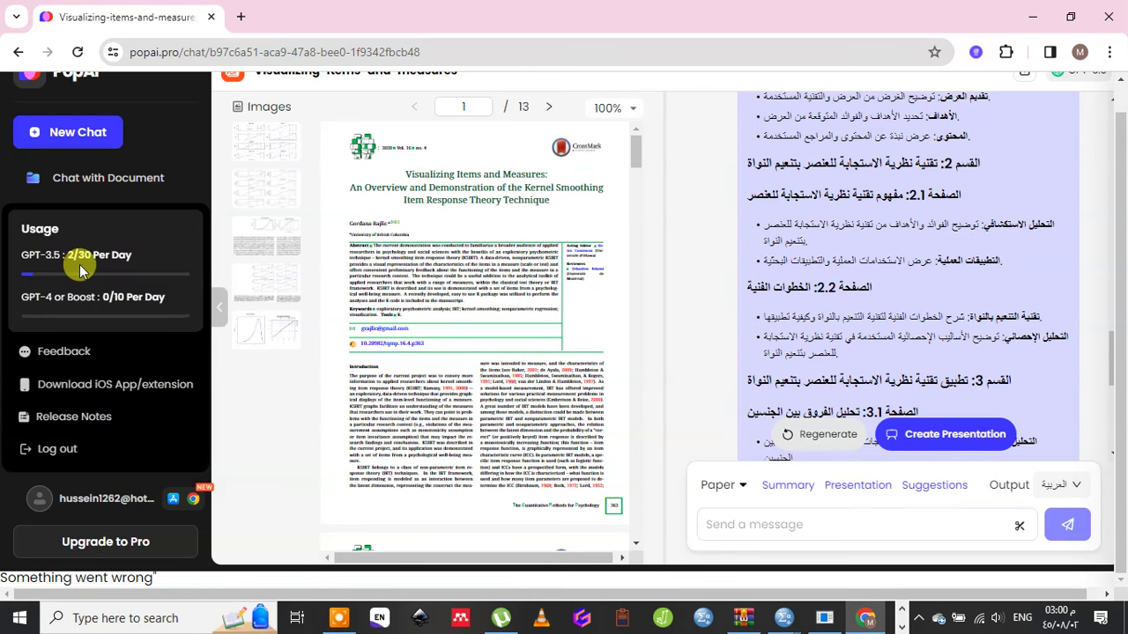
scroll(821, 336, "down", 6)
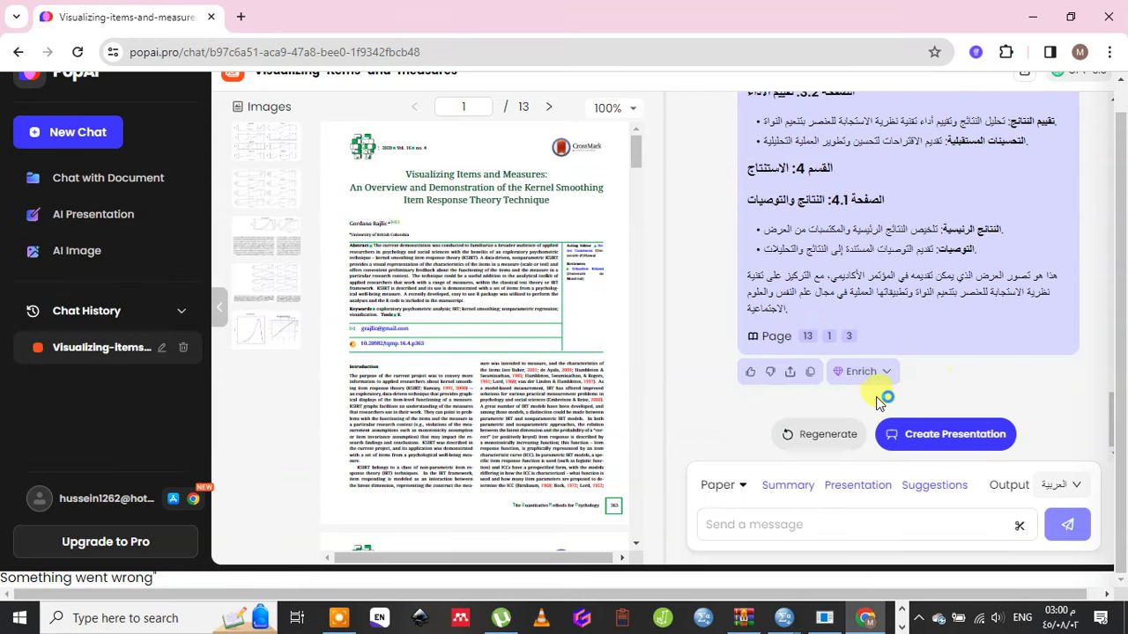
Auto-enrich the full outline text with GPT-4 and review the generated rich content
left_click(889, 373)
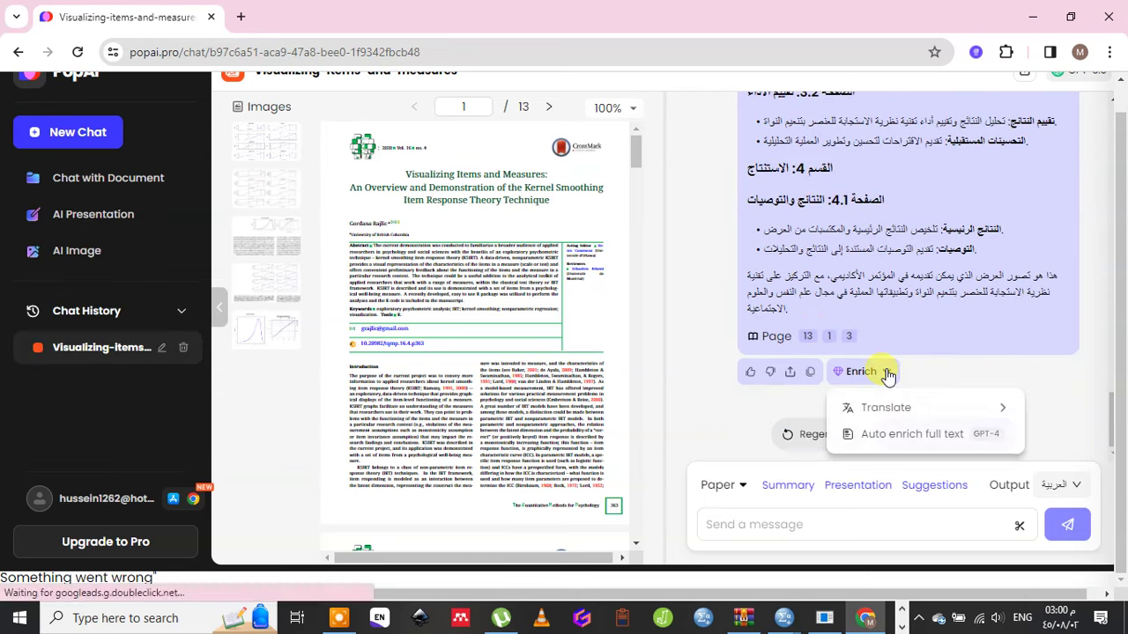
mouse_move(888, 410)
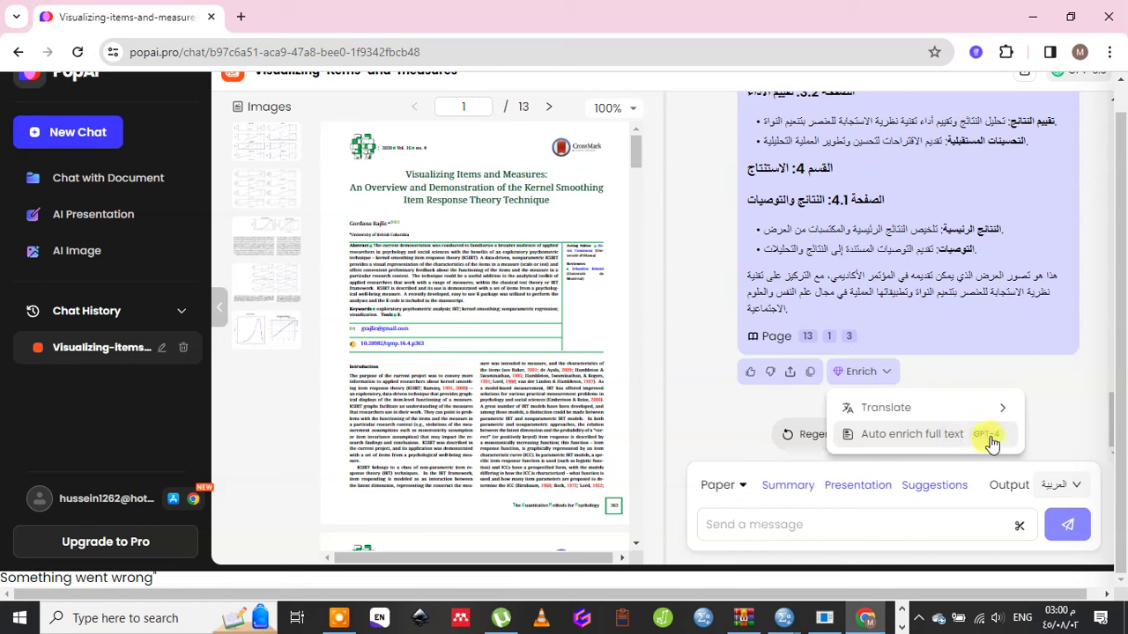
left_click(912, 433)
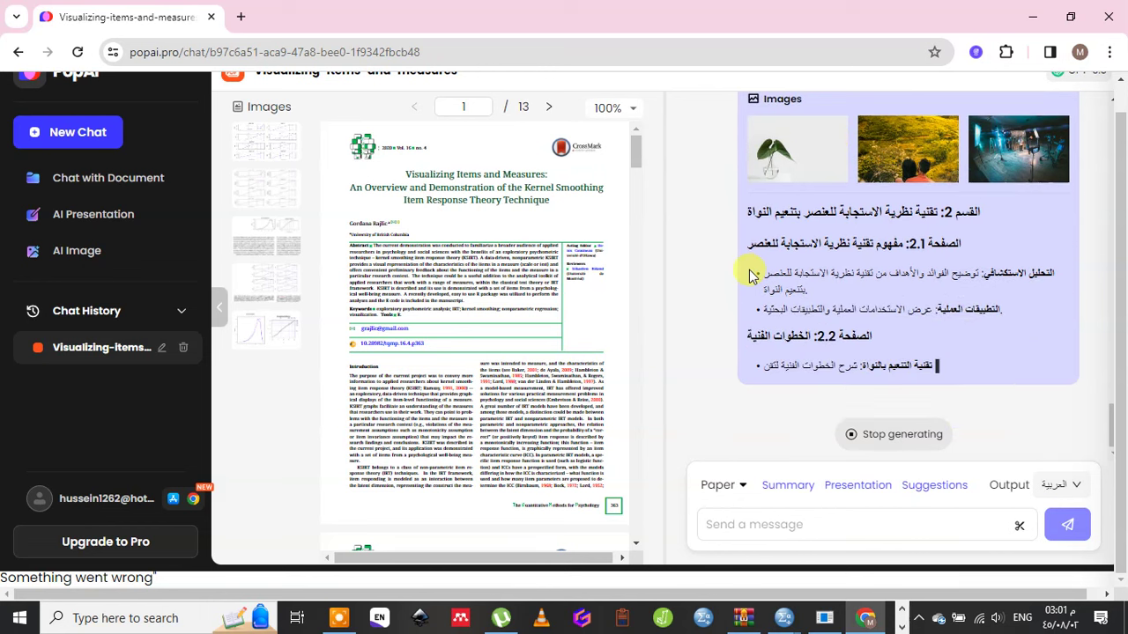
scroll(881, 231, "up", 3)
scroll(905, 341, "up", 2)
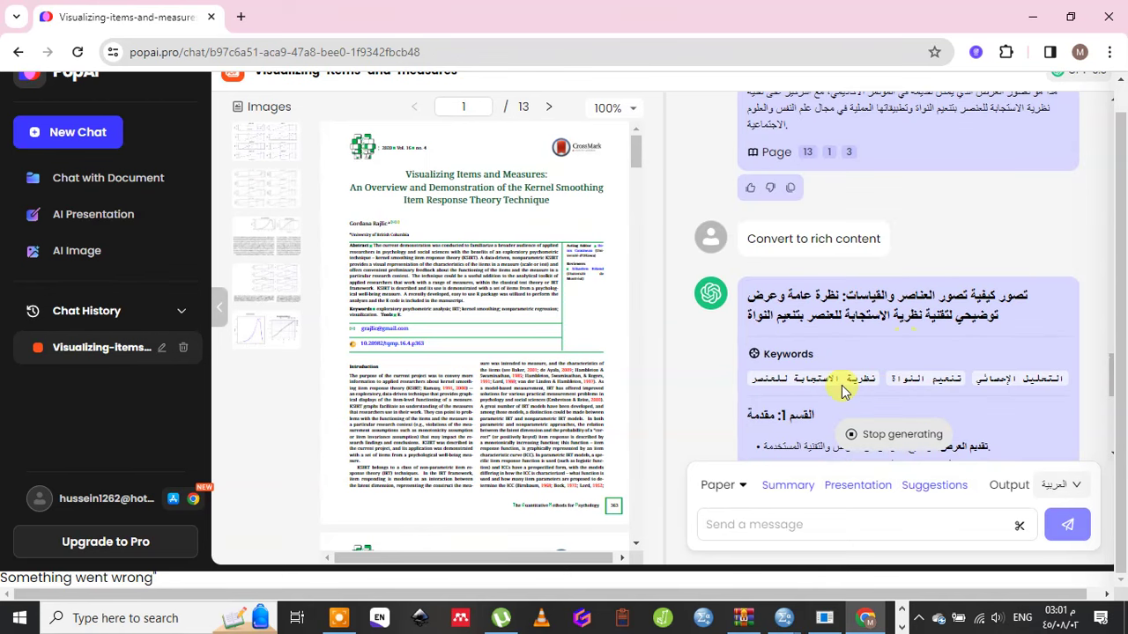
scroll(920, 301, "down", 4)
scroll(920, 302, "down", 2)
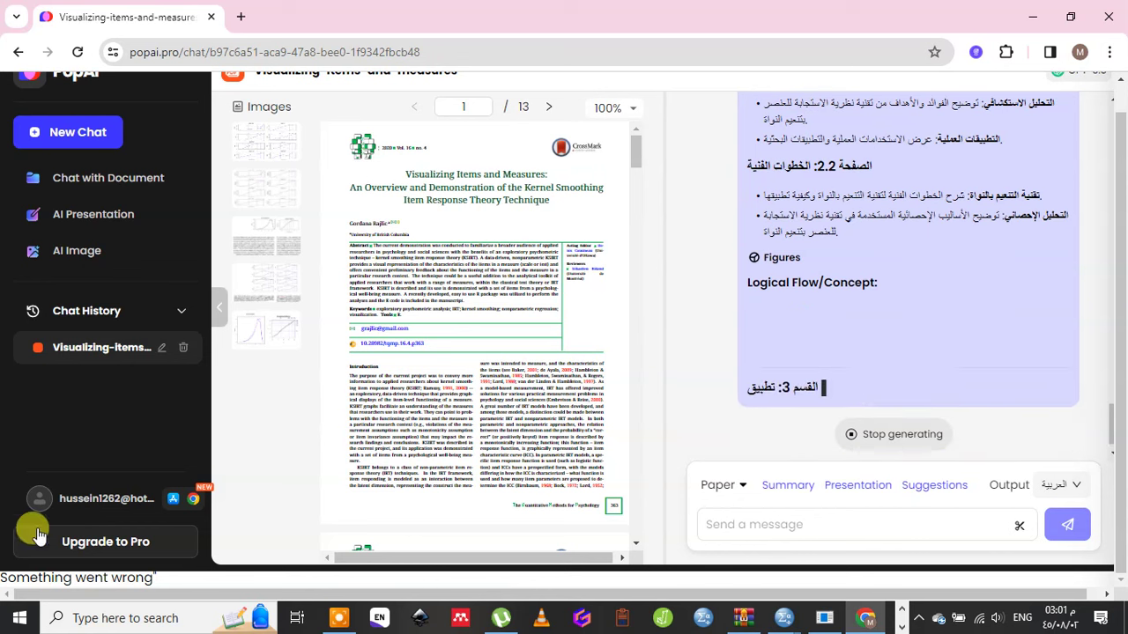
mouse_move(91, 508)
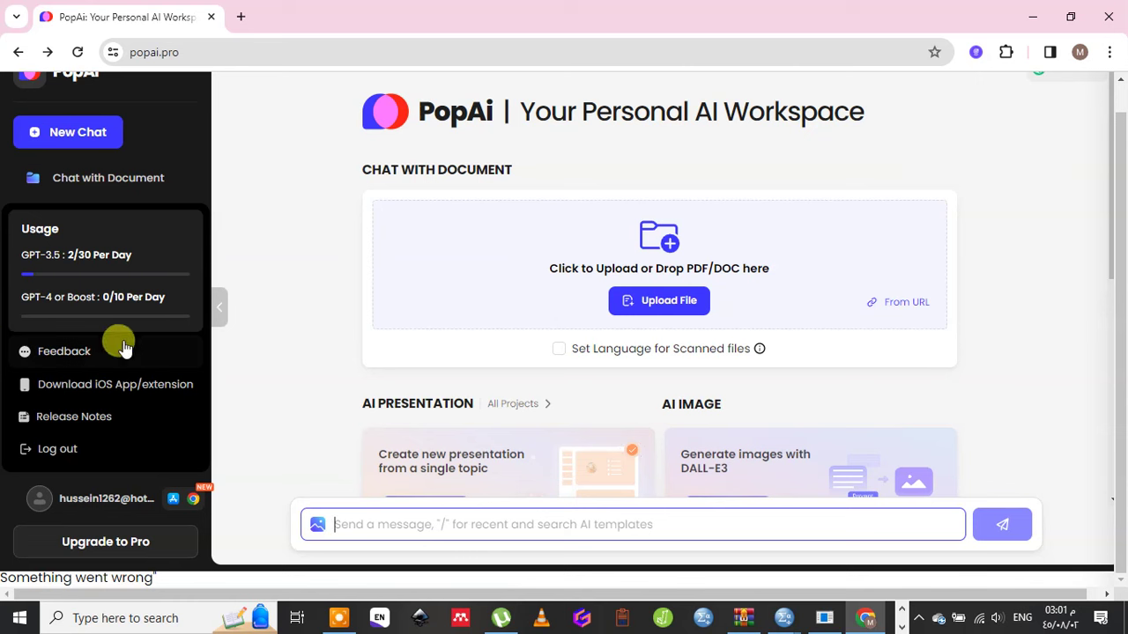
Go back to the PopAi home workspace, then collapse and re-expand the left sidebar
left_click(15, 53)
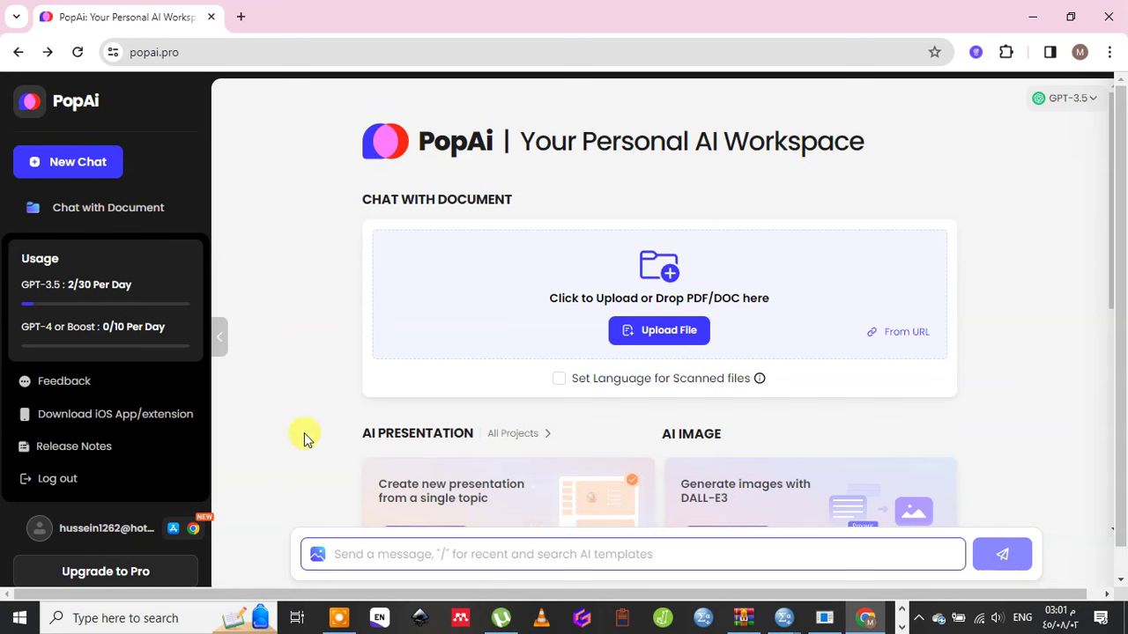
left_click(221, 343)
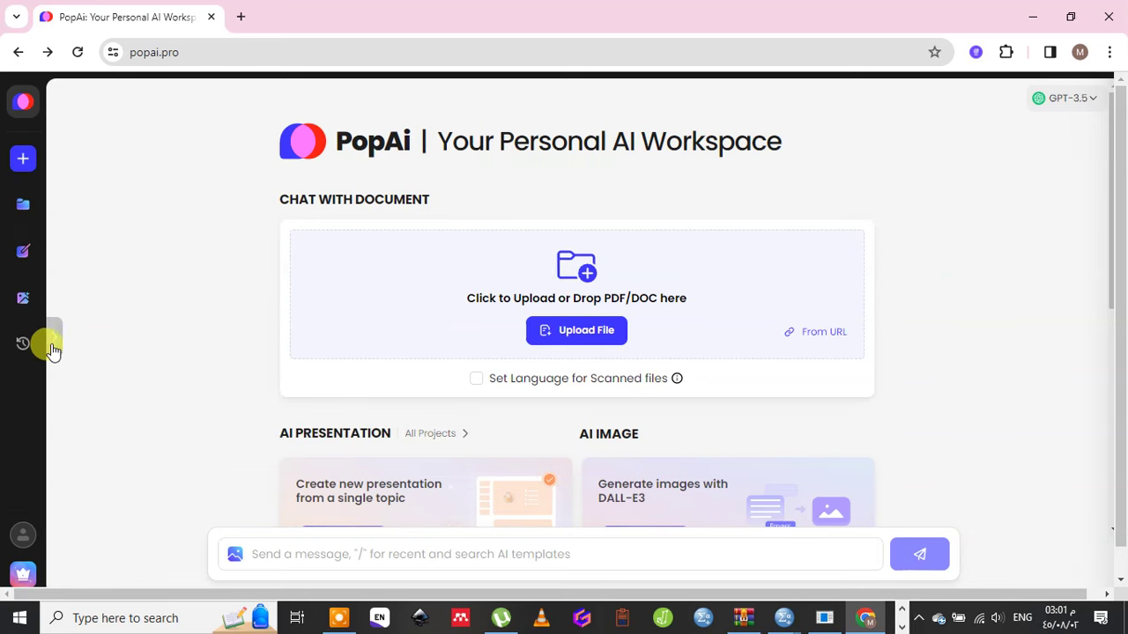
left_click(52, 346)
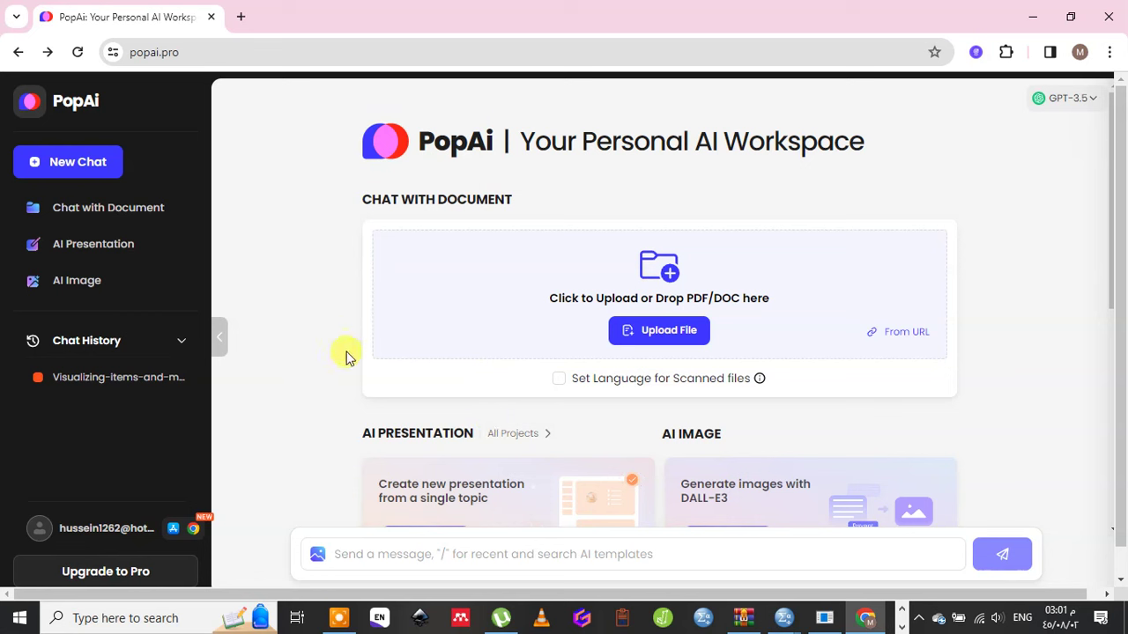
Open the AI Presentation page and start creating a new presentation
left_click(110, 260)
scroll(193, 244, "down", 1)
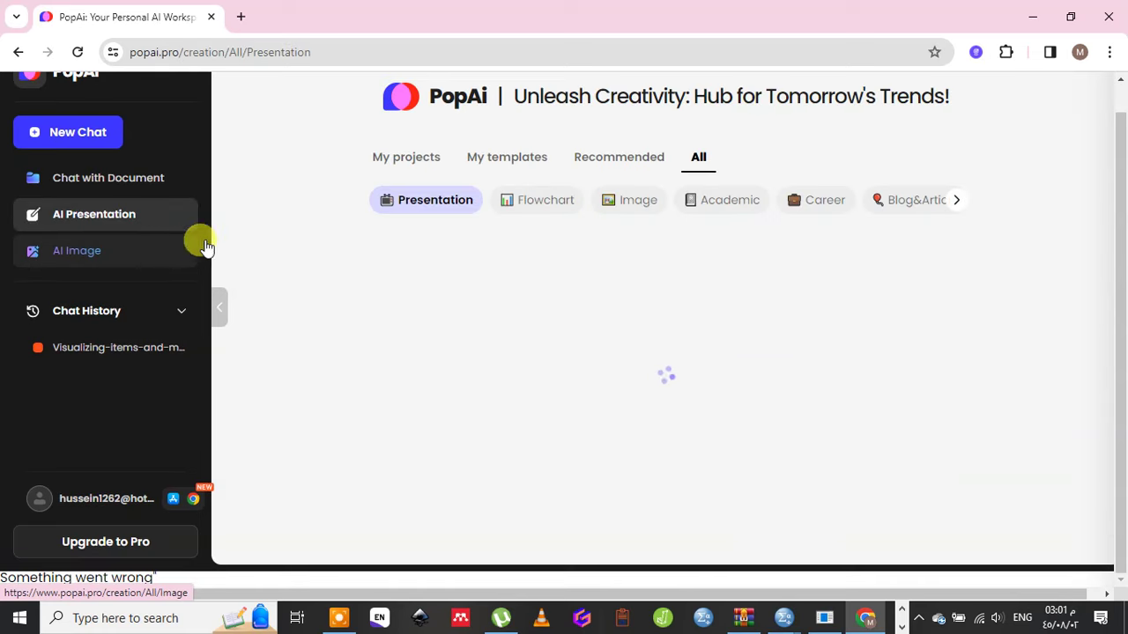
scroll(507, 238, "down", 1)
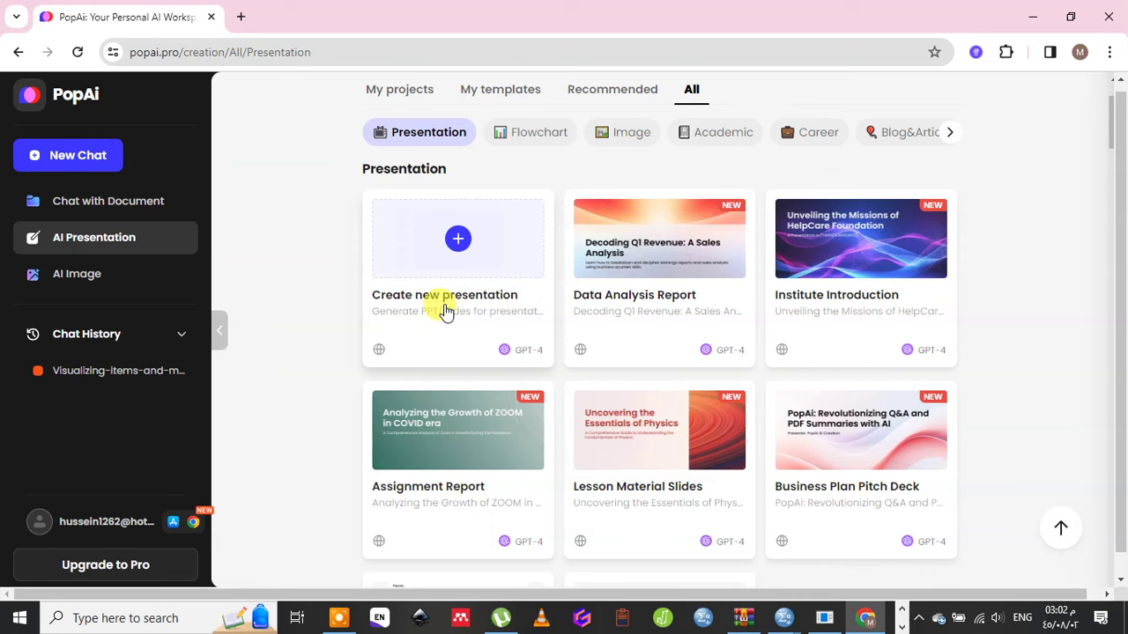
left_click(446, 312)
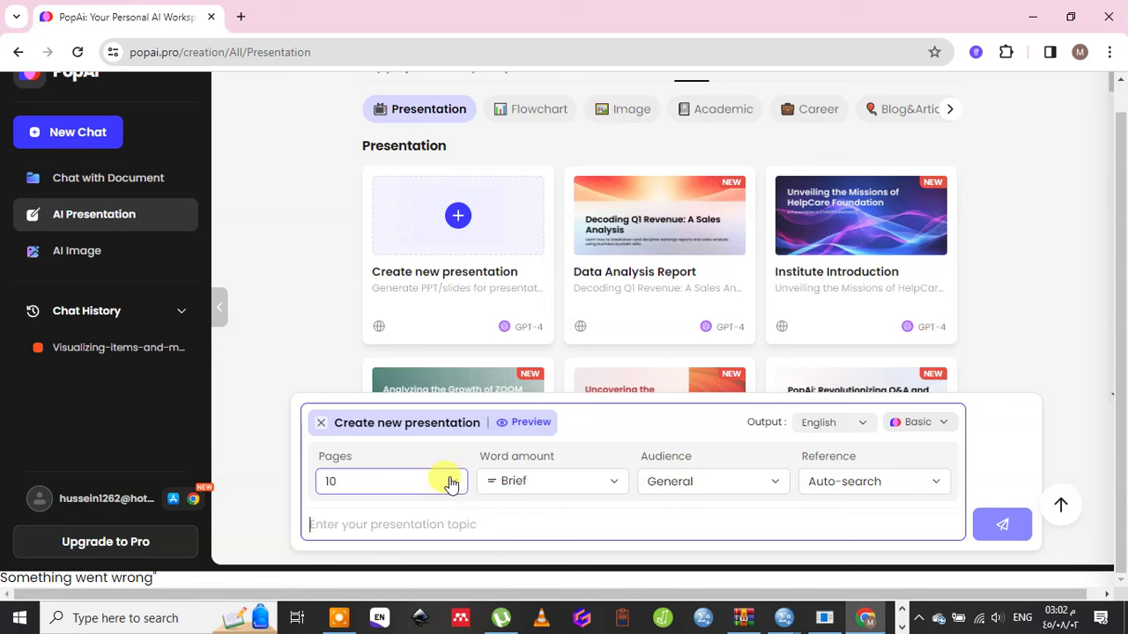
Set 10 pages, Detailed word amount, Student audience and Auto-search references
left_click(449, 485)
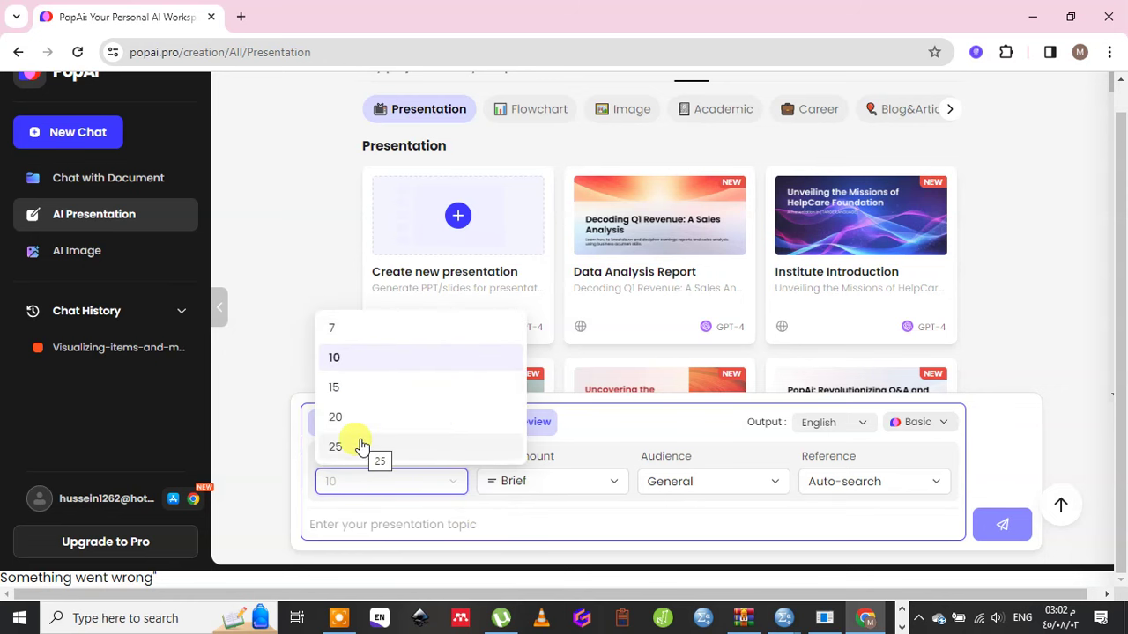
left_click(558, 483)
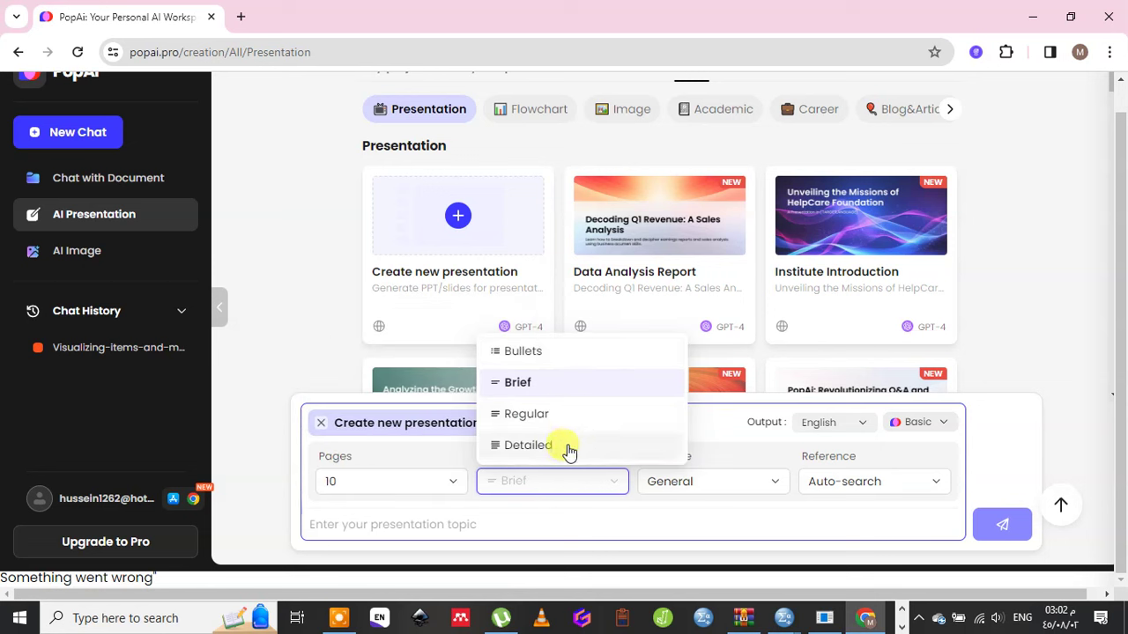
left_click(565, 448)
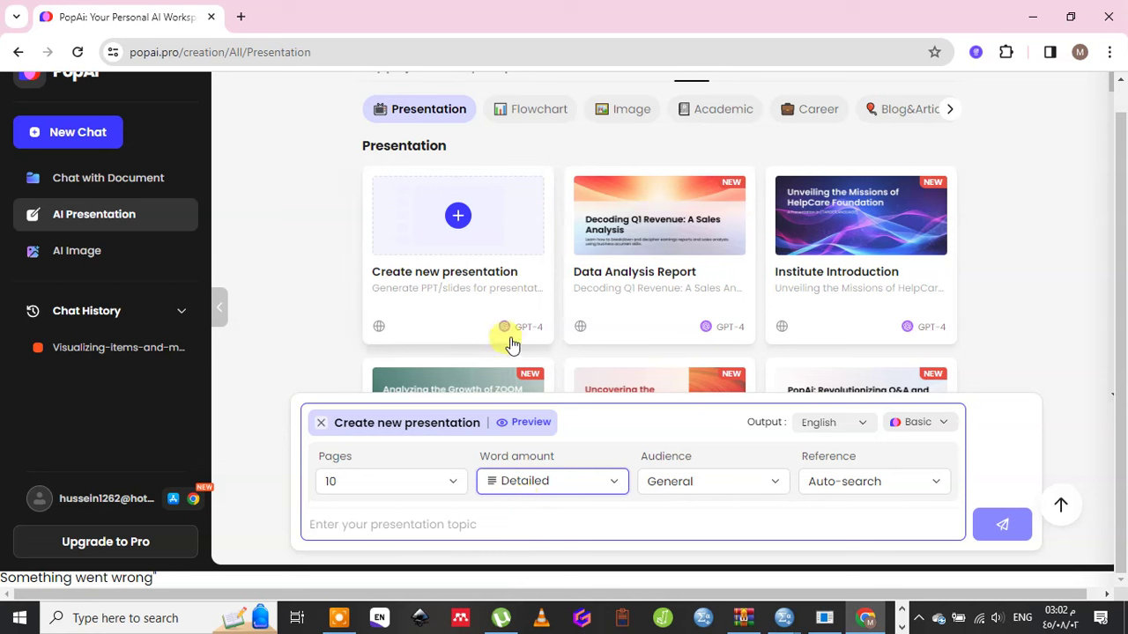
left_click(748, 485)
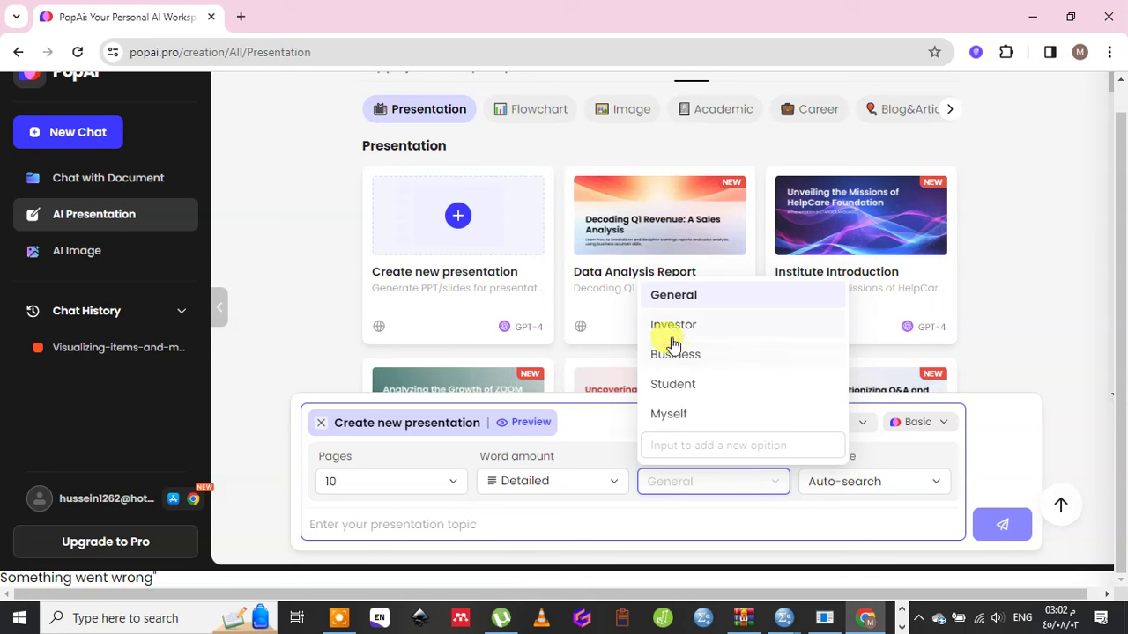
left_click(675, 391)
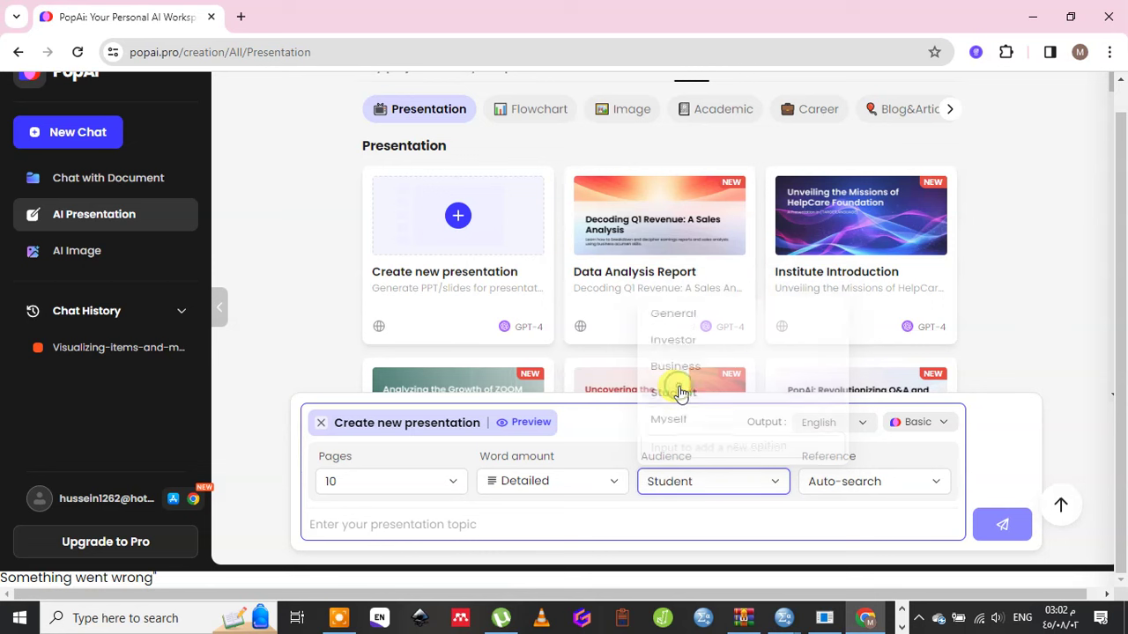
left_click(922, 486)
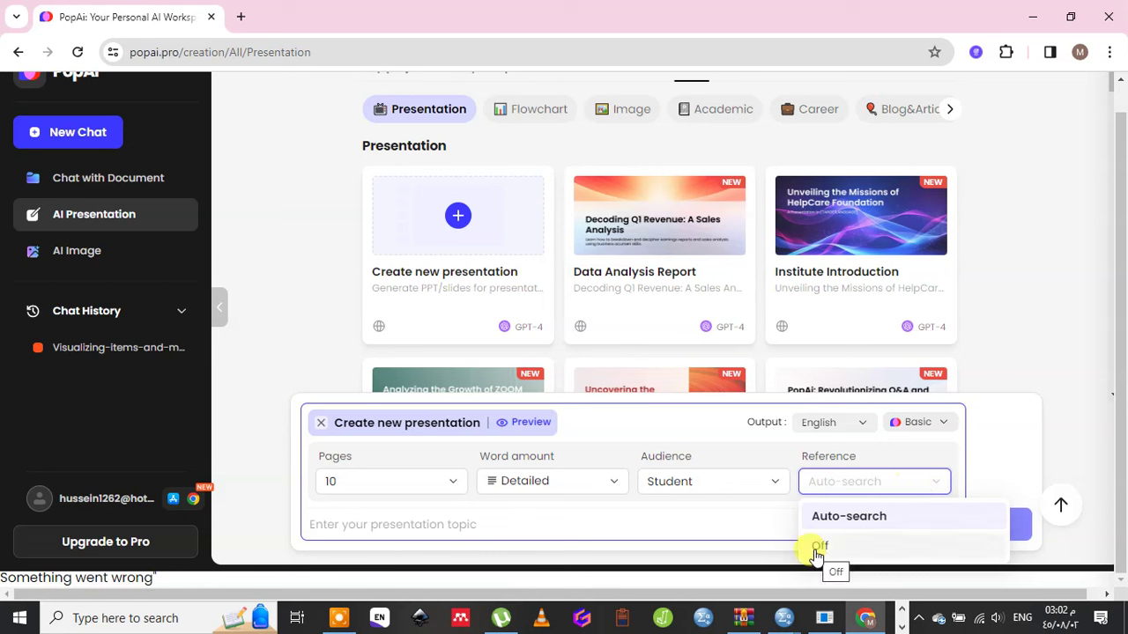
left_click(823, 516)
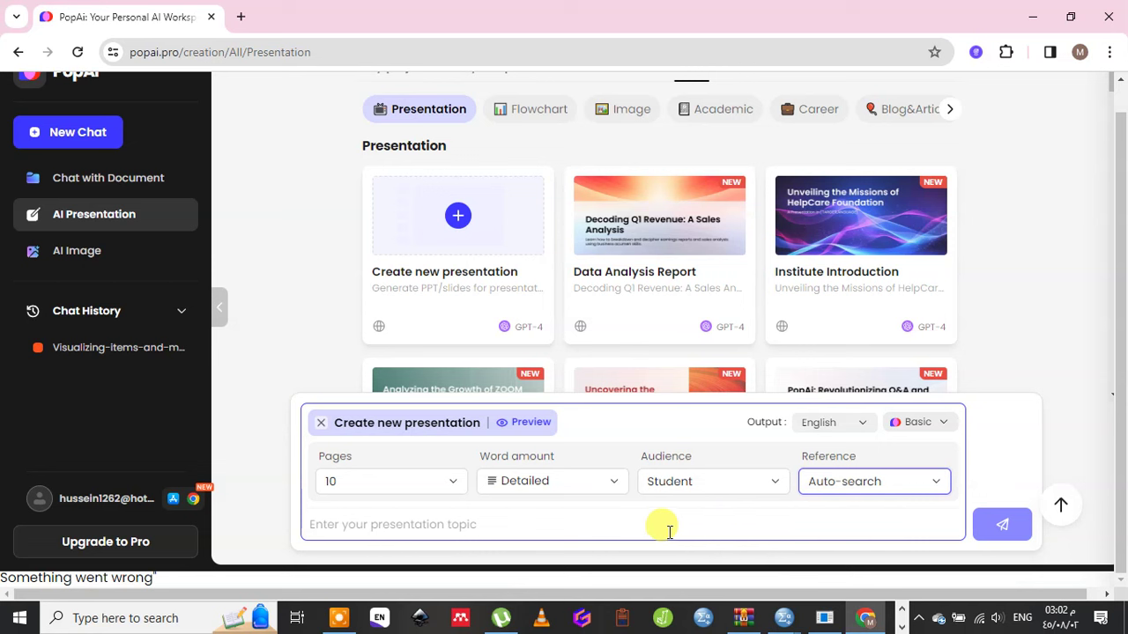
left_click(483, 520)
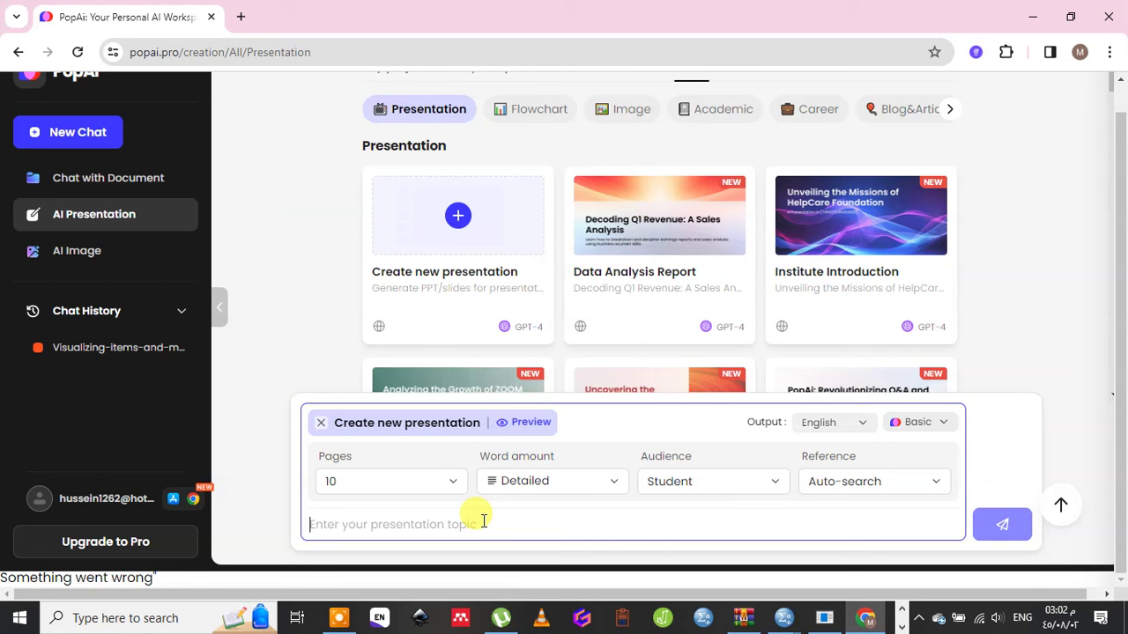
Enter the dyslexia and executive functions topic, switch to GPT-4 with English output, and submit
type("Dy")
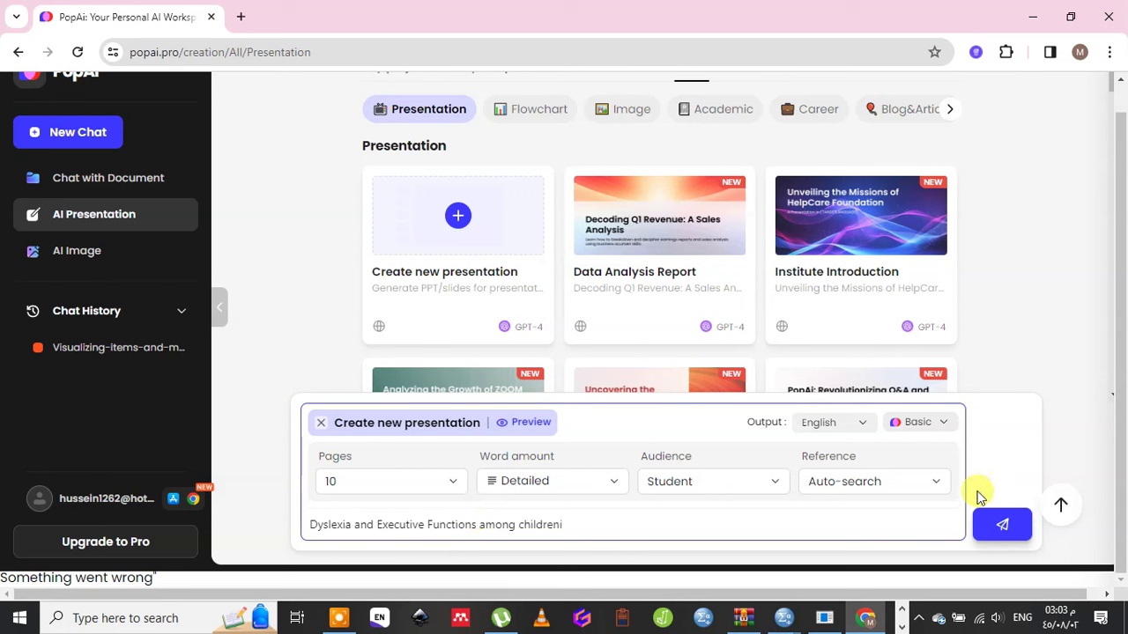
left_click(861, 424)
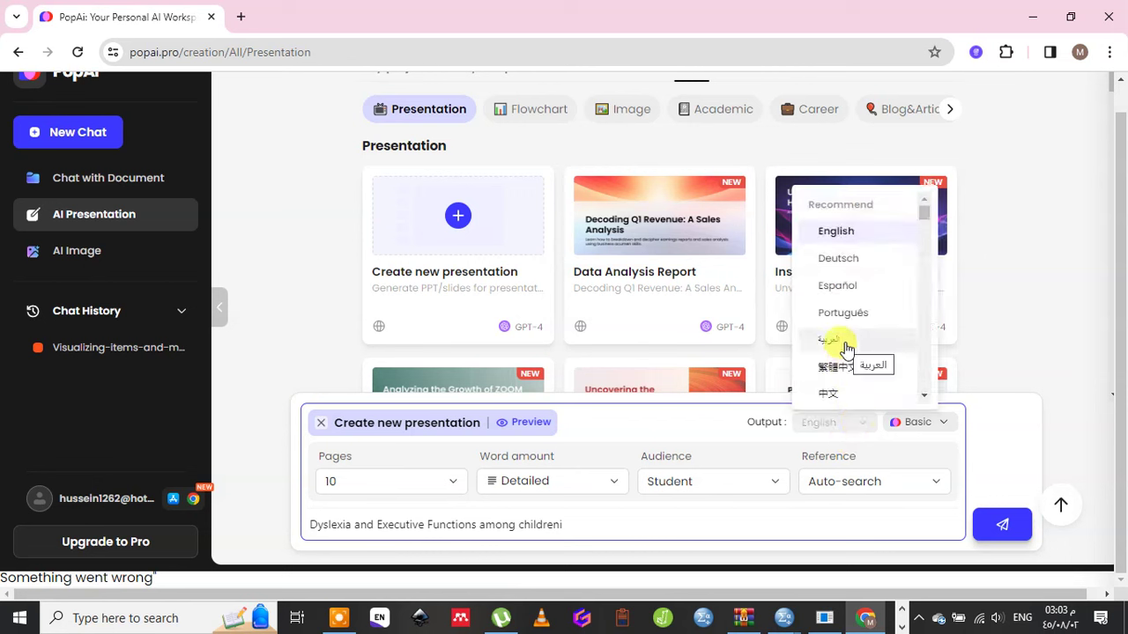
left_click(947, 429)
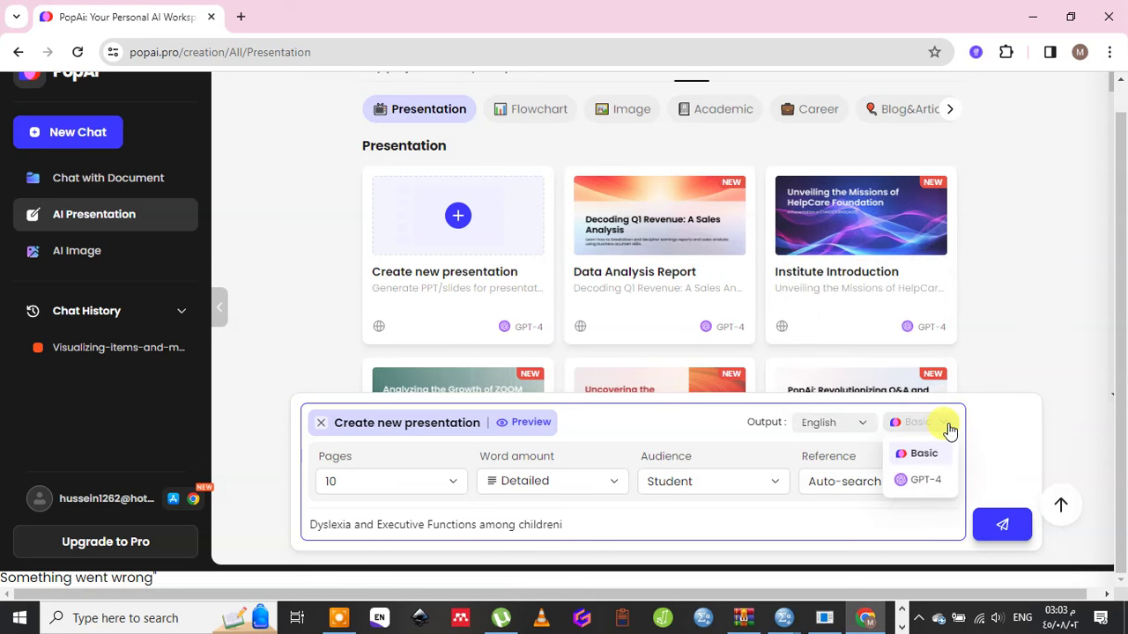
left_click(918, 483)
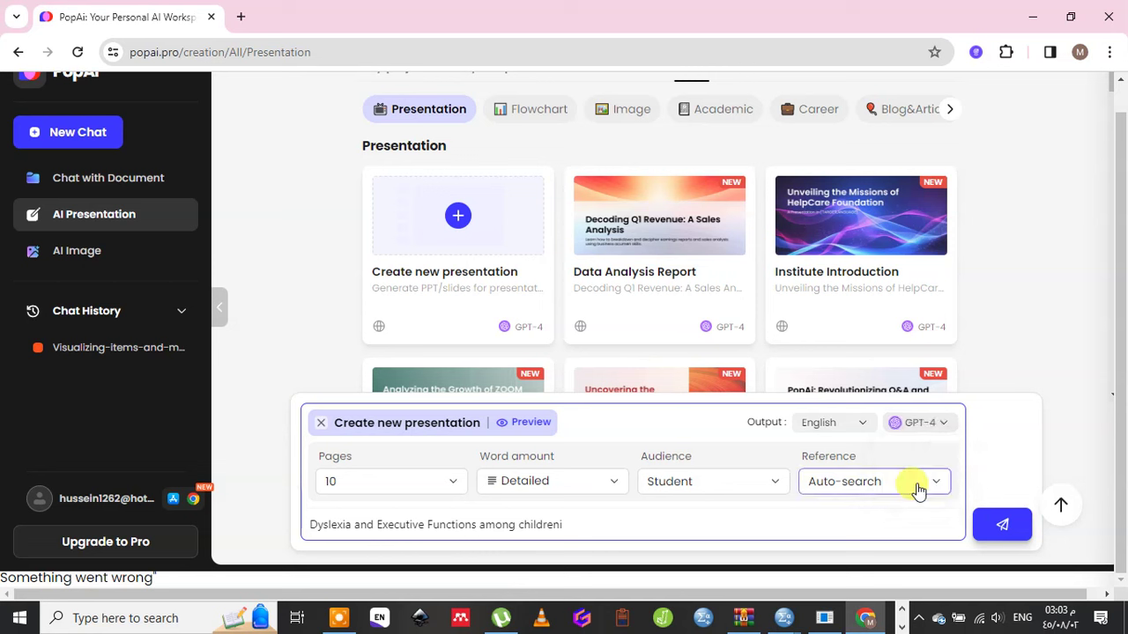
left_click(95, 501)
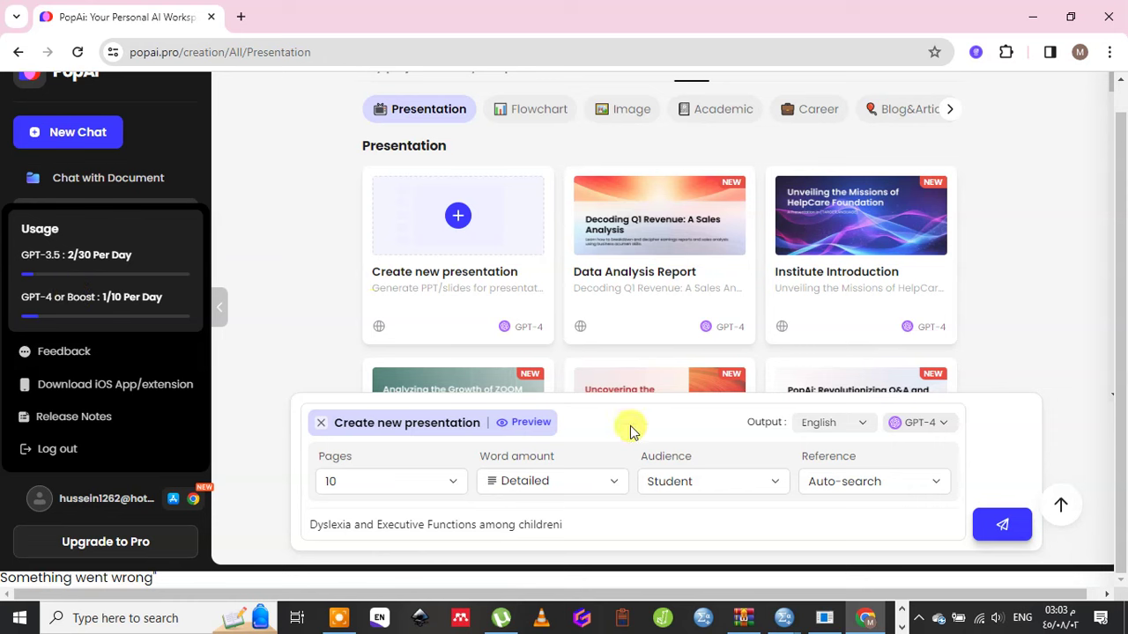
left_click(1008, 532)
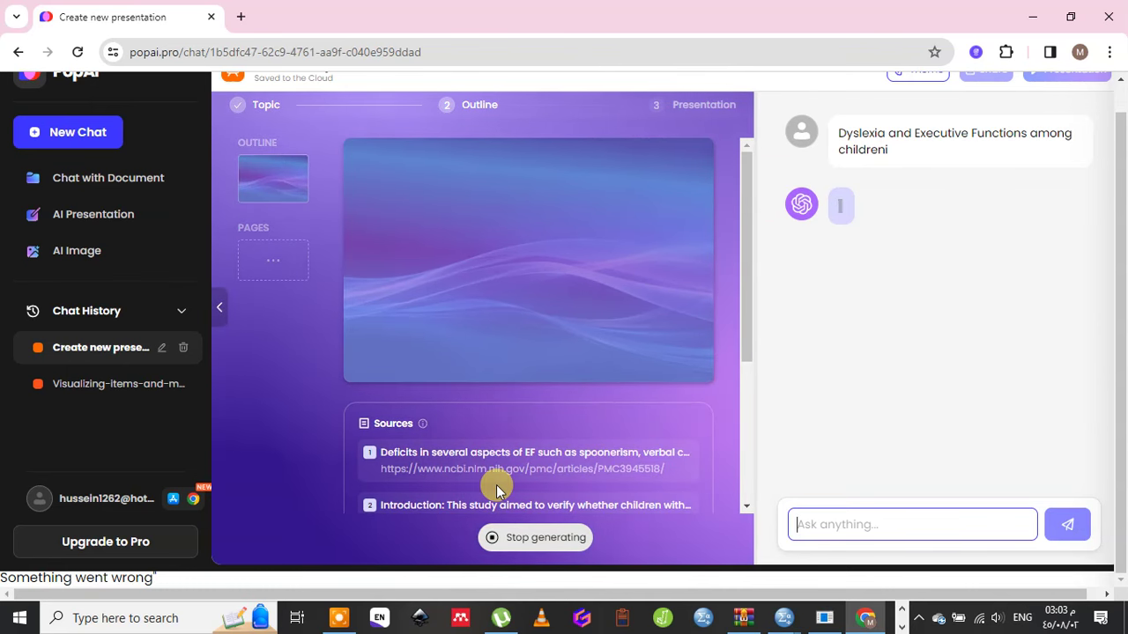
Scroll the generating outline to review the Page 1.x and Section 2 bullets and web sources
scroll(496, 484, "down", 1)
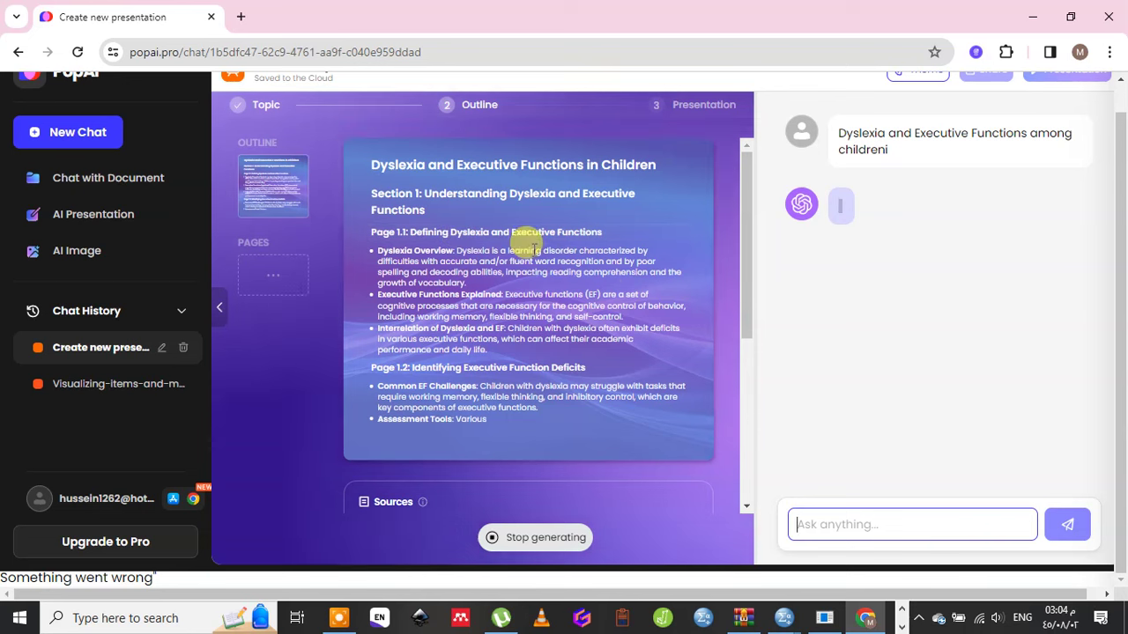
scroll(605, 299, "down", 1)
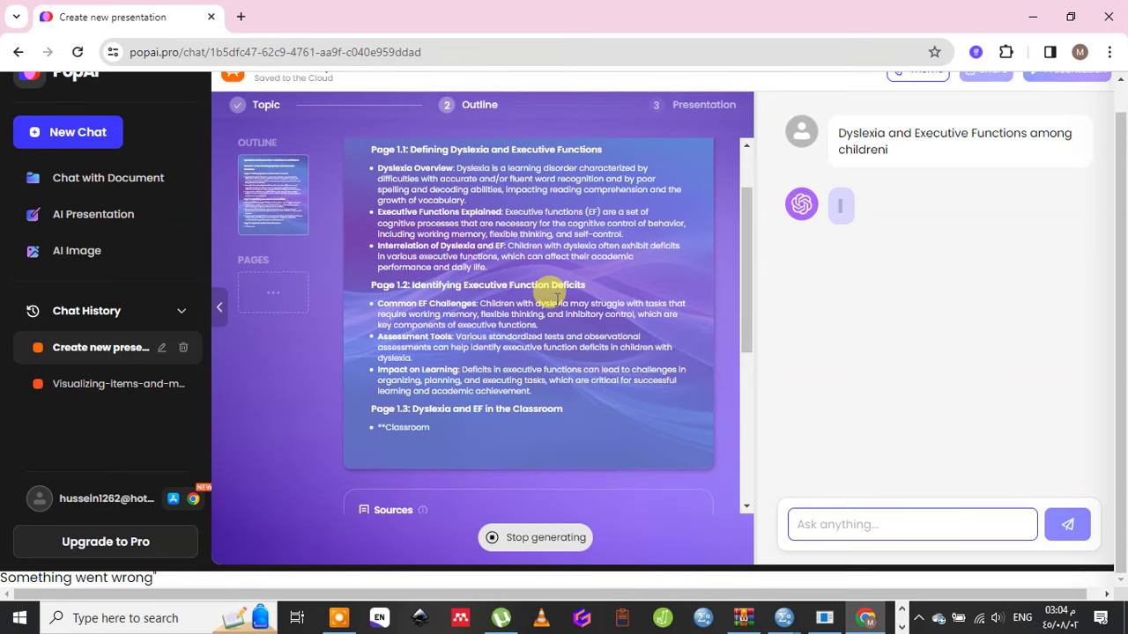
scroll(551, 291, "down", 1)
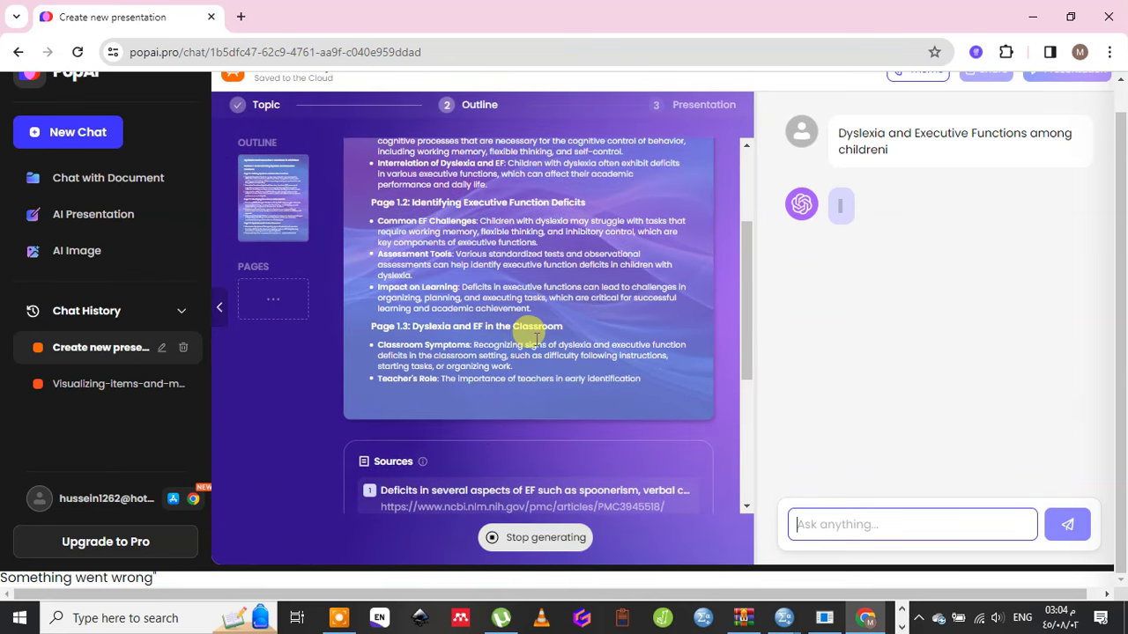
scroll(534, 338, "down", 2)
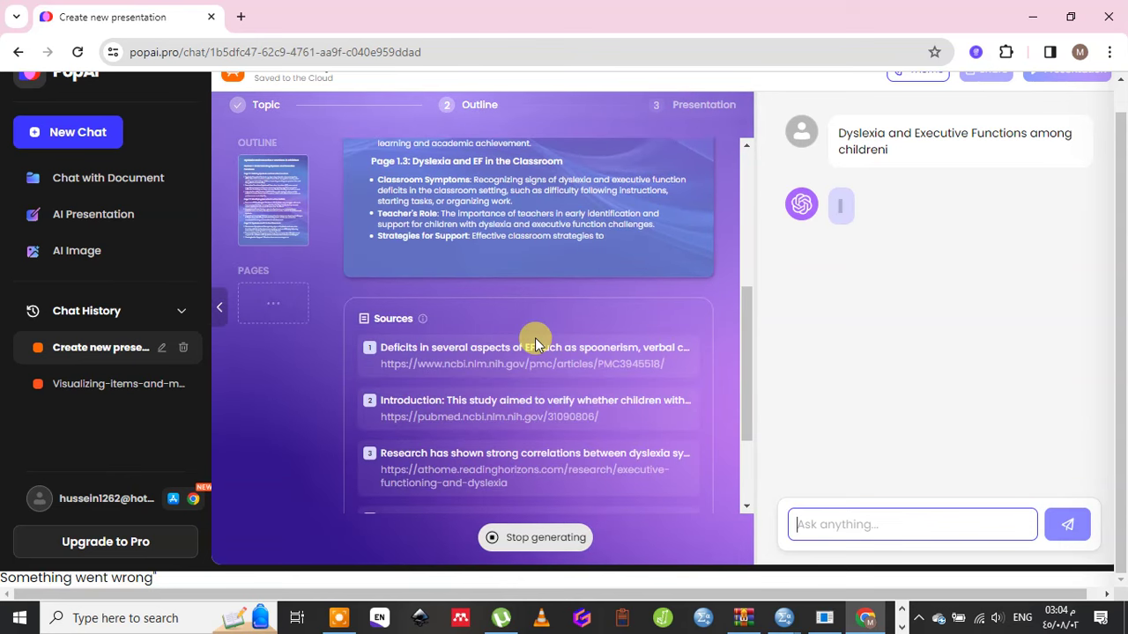
scroll(534, 338, "up", 2)
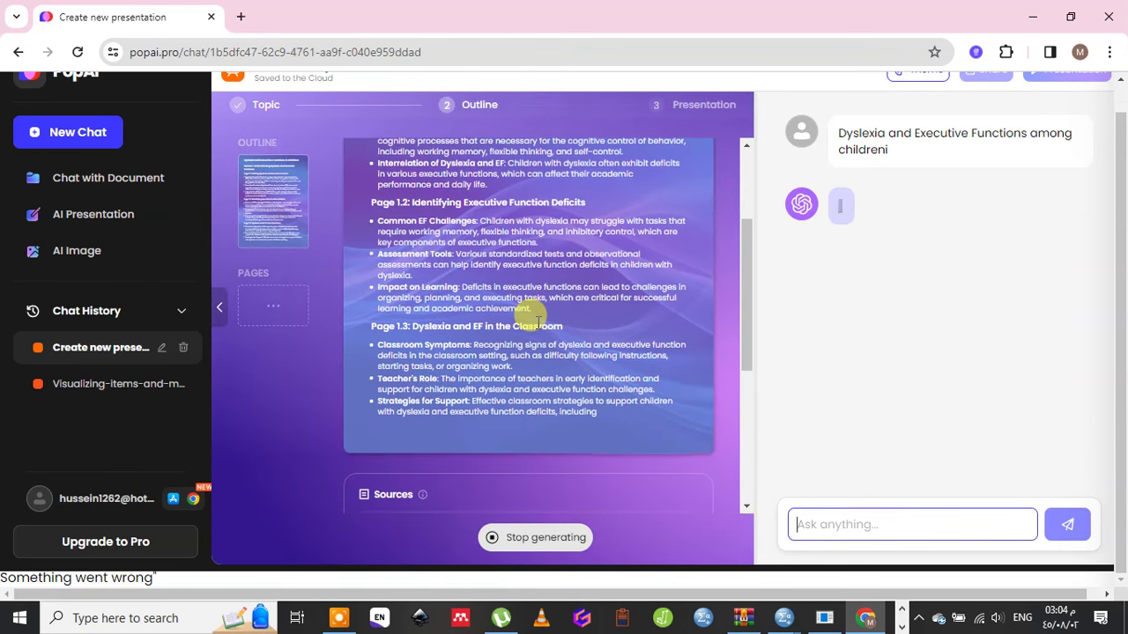
scroll(536, 323, "down", 2)
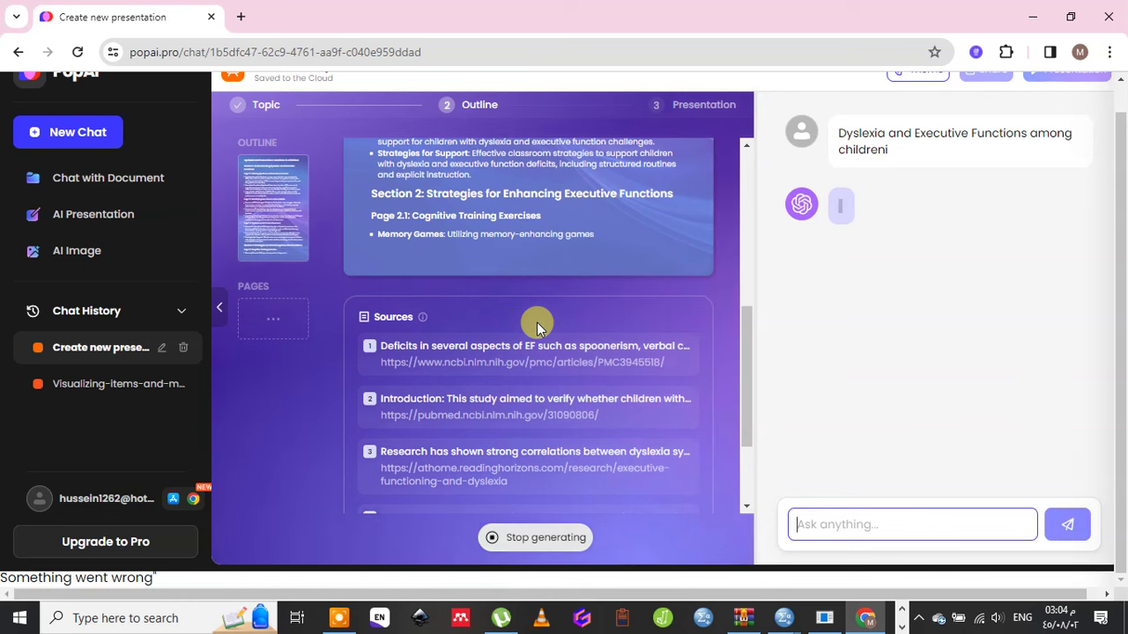
scroll(536, 323, "up", 3)
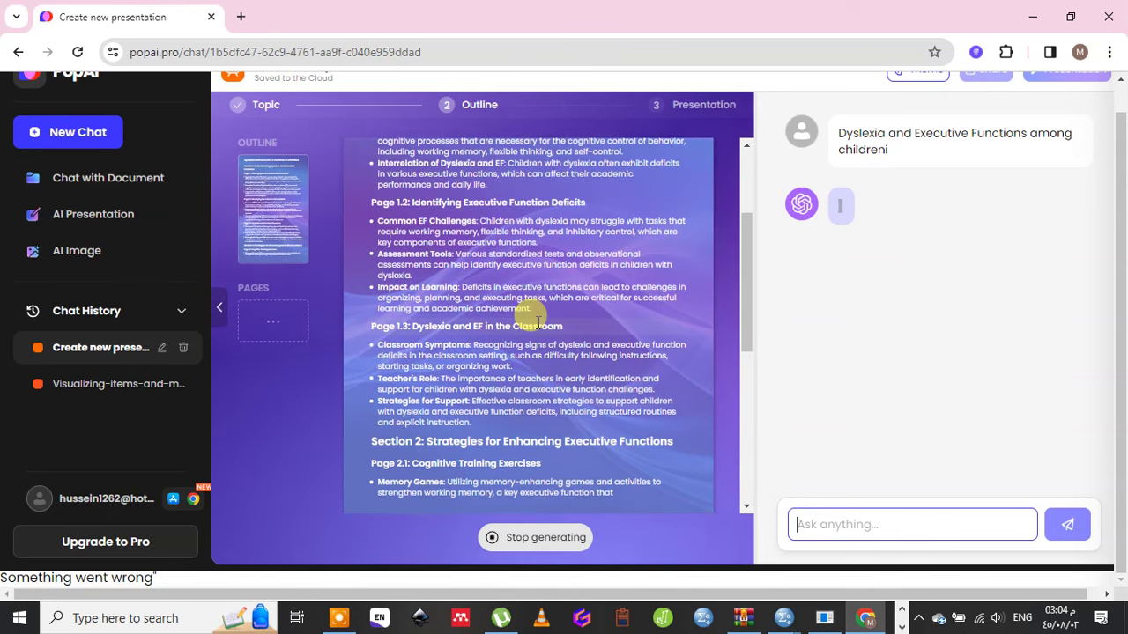
scroll(537, 323, "down", 4)
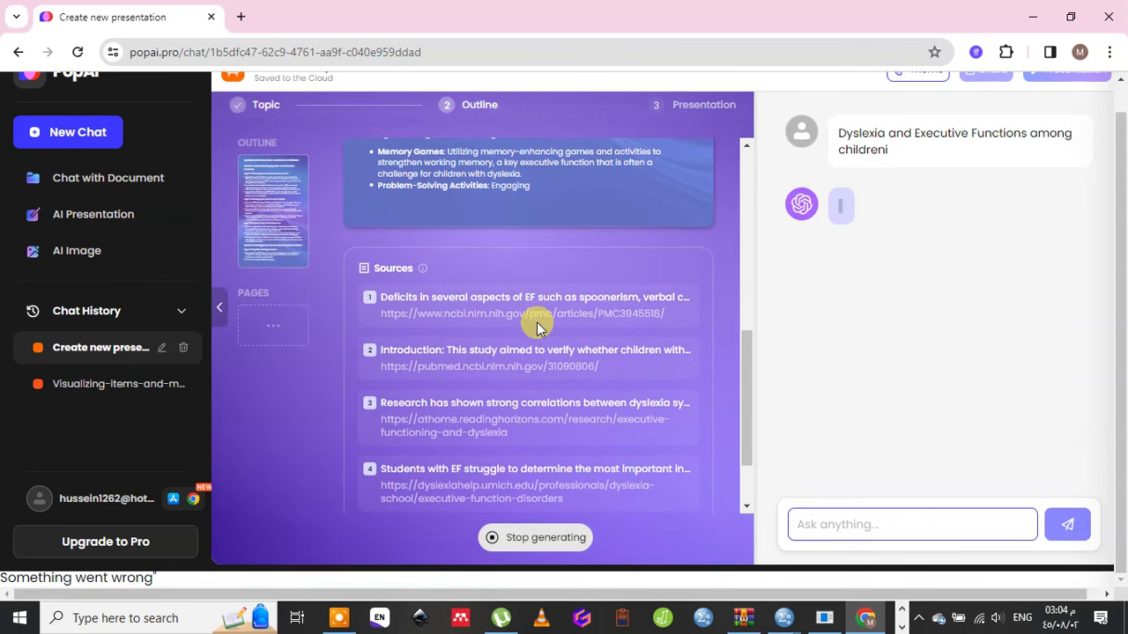
scroll(536, 323, "up", 1)
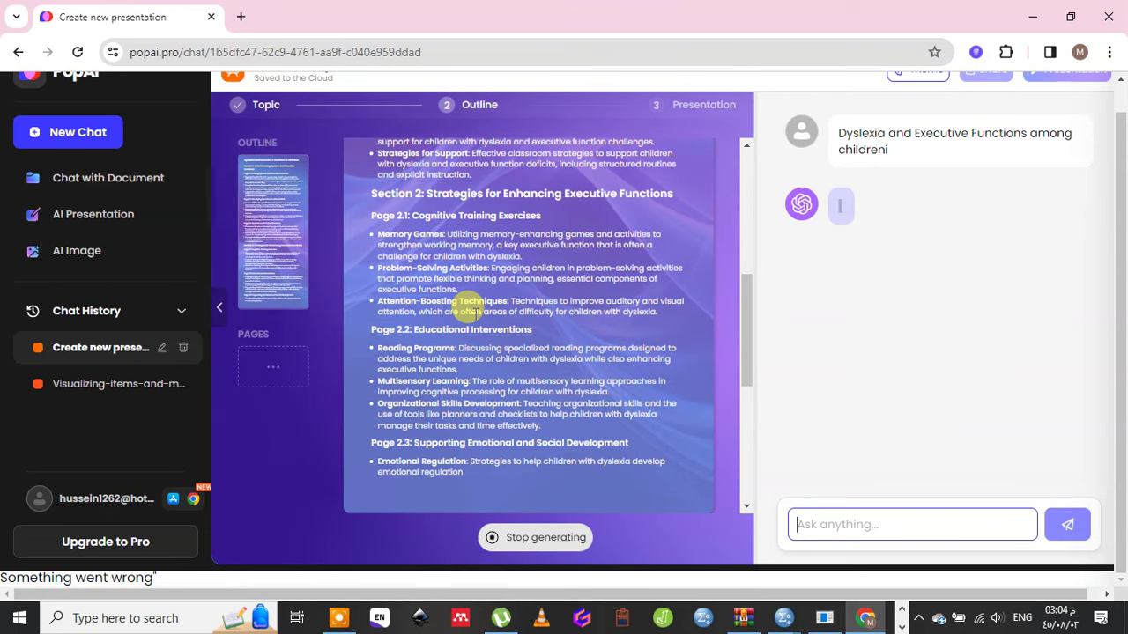
Scroll the outline through Section 3's Page 3.3 until it reports 'Outline is ready'
scroll(436, 388, "down", 3)
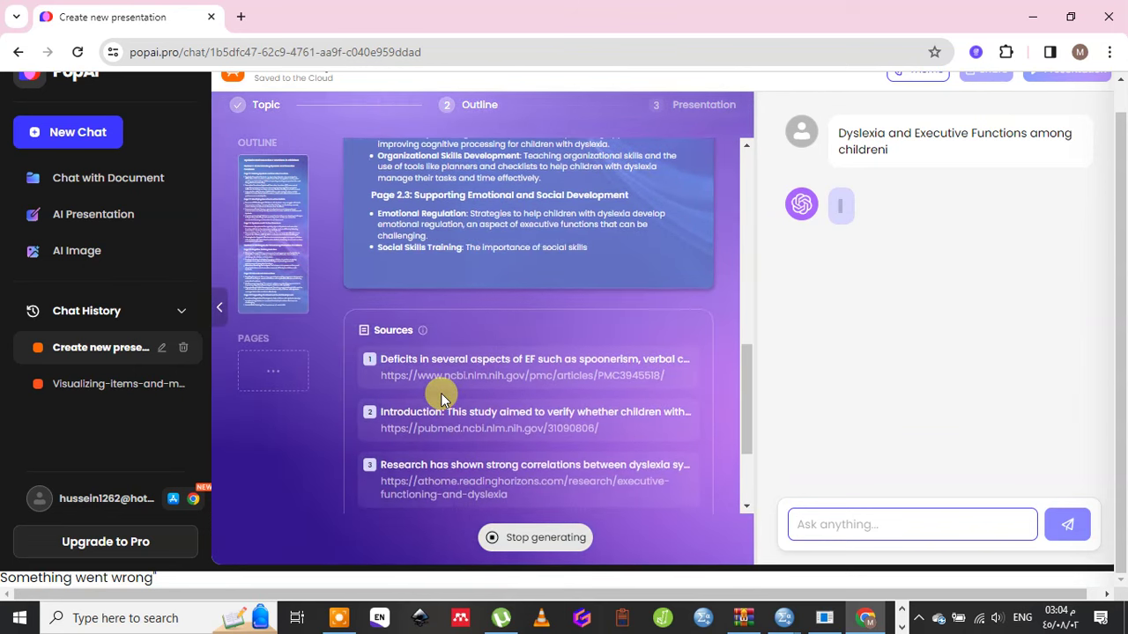
scroll(443, 392, "up", 2)
scroll(436, 374, "up", 4)
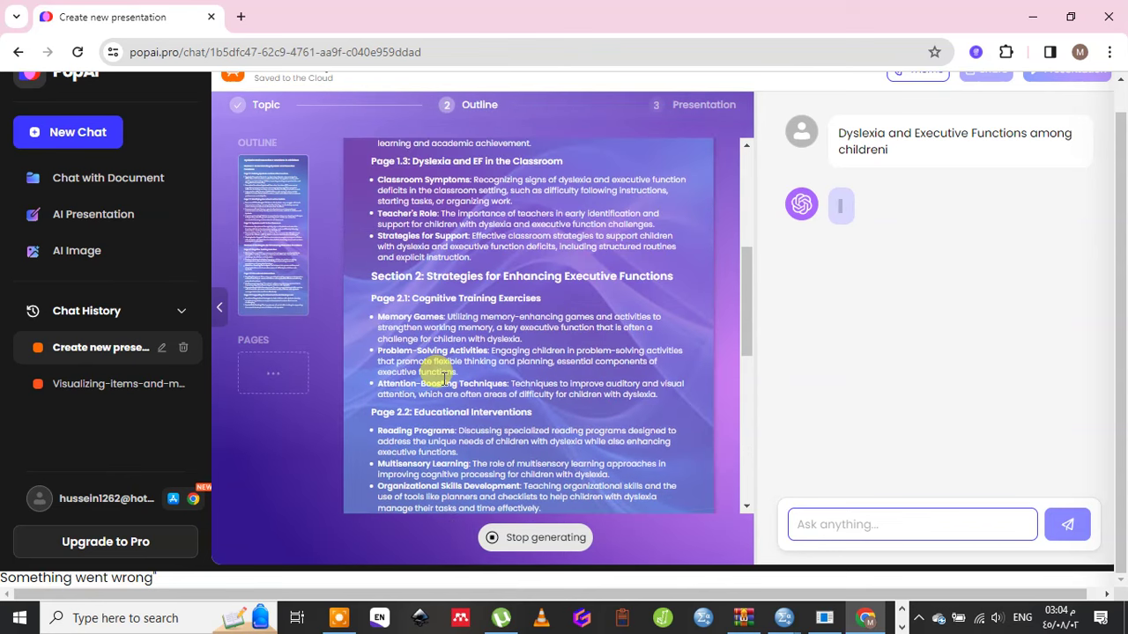
scroll(436, 372, "down", 3)
scroll(436, 370, "down", 3)
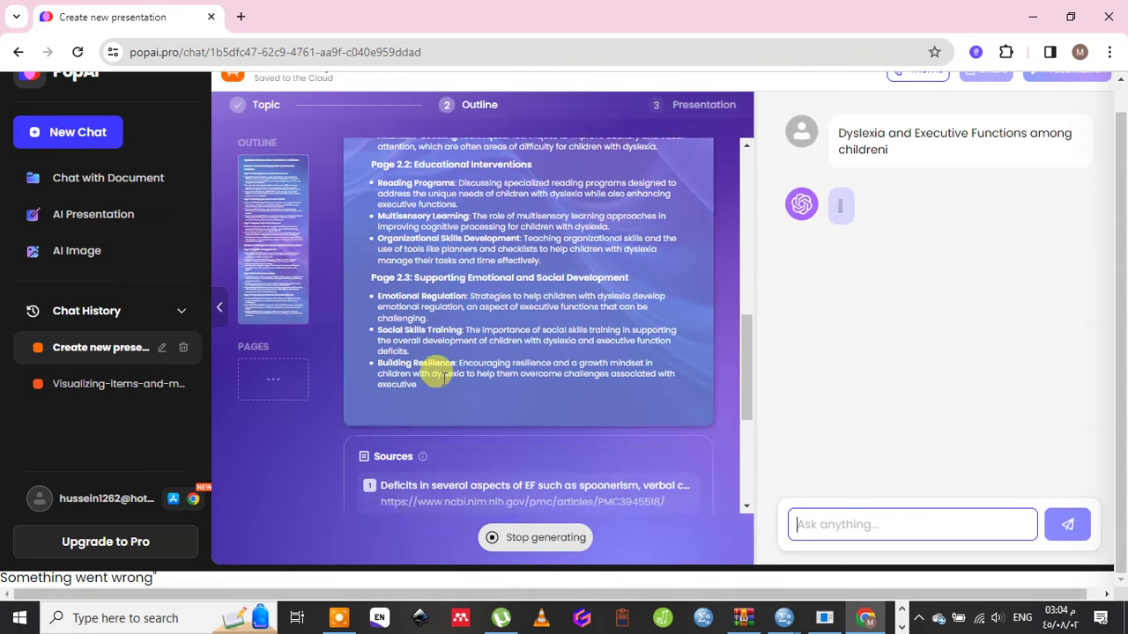
scroll(441, 379, "down", 2)
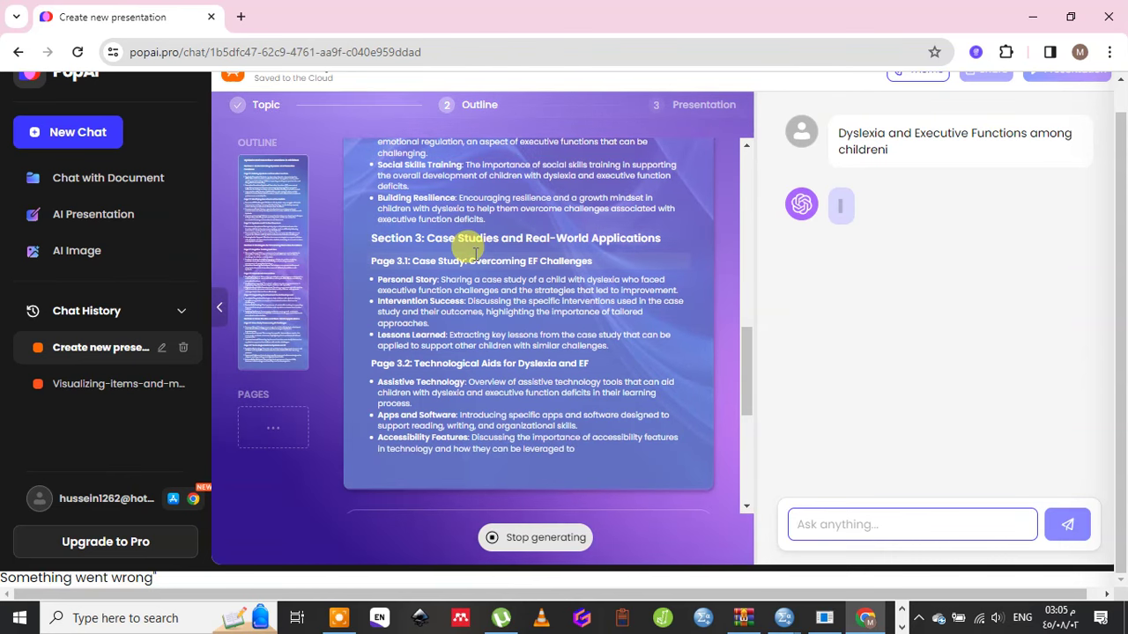
scroll(474, 253, "down", 1)
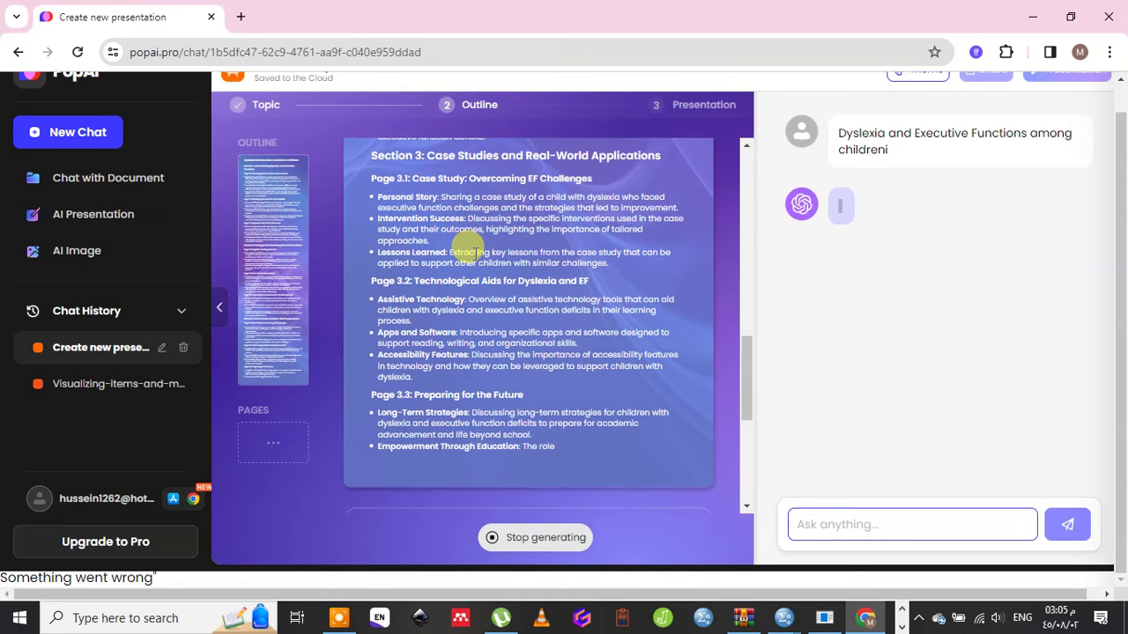
scroll(474, 253, "down", 2)
scroll(476, 252, "up", 3)
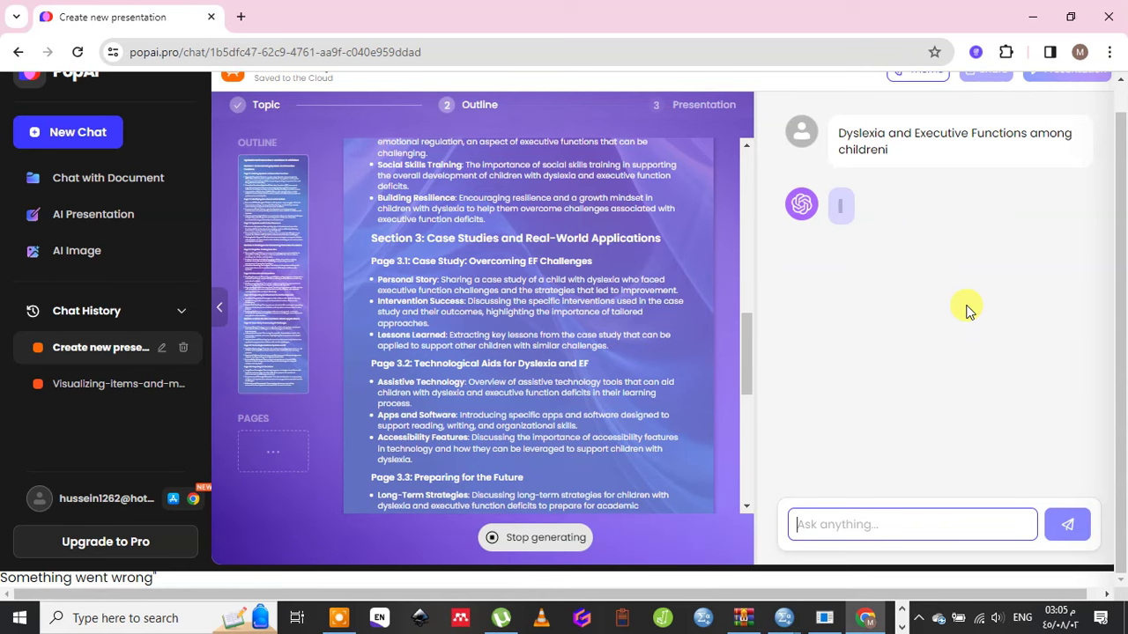
scroll(966, 308, "up", 1)
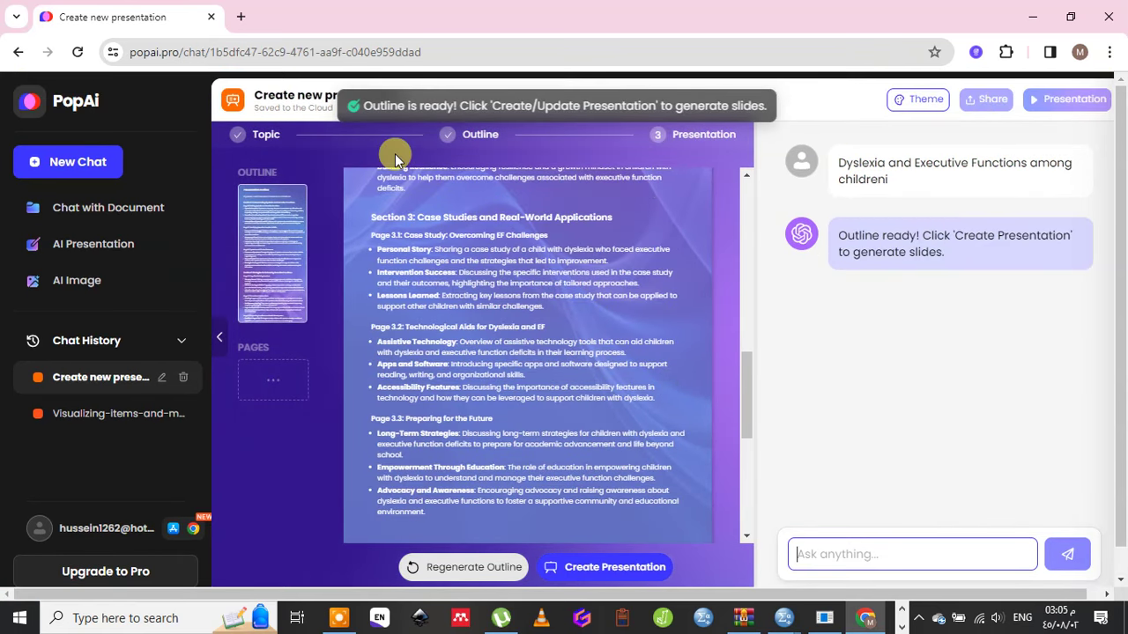
Scroll the outline while the 'Dyslexia and Executive Functions in Children' slides are generated
scroll(582, 335, "down", 4)
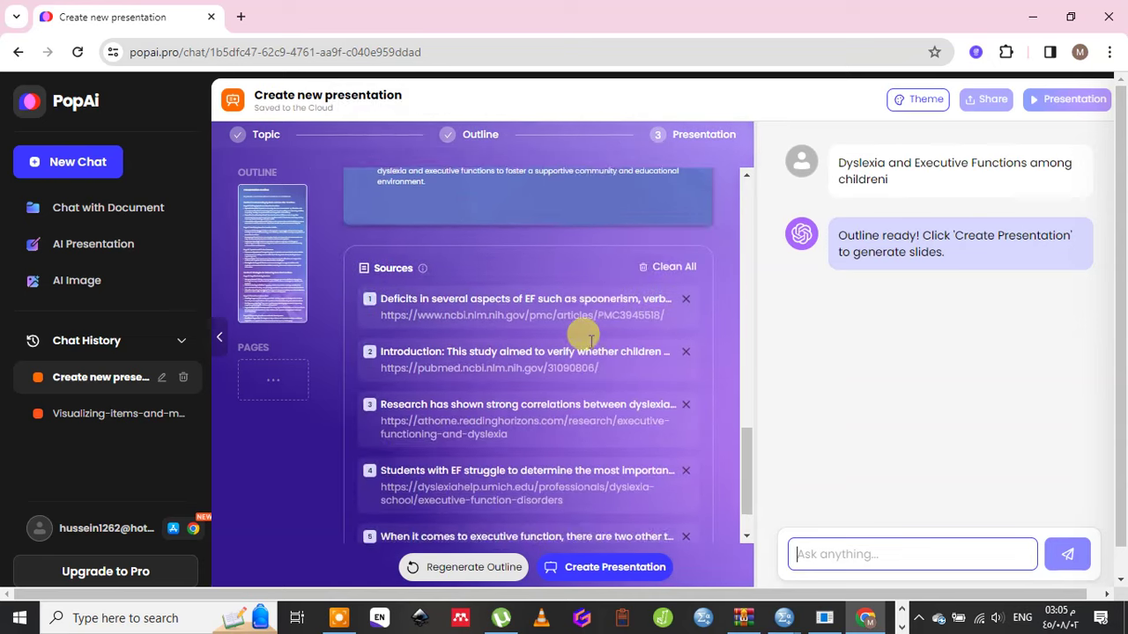
scroll(583, 338, "up", 2)
scroll(582, 338, "up", 1)
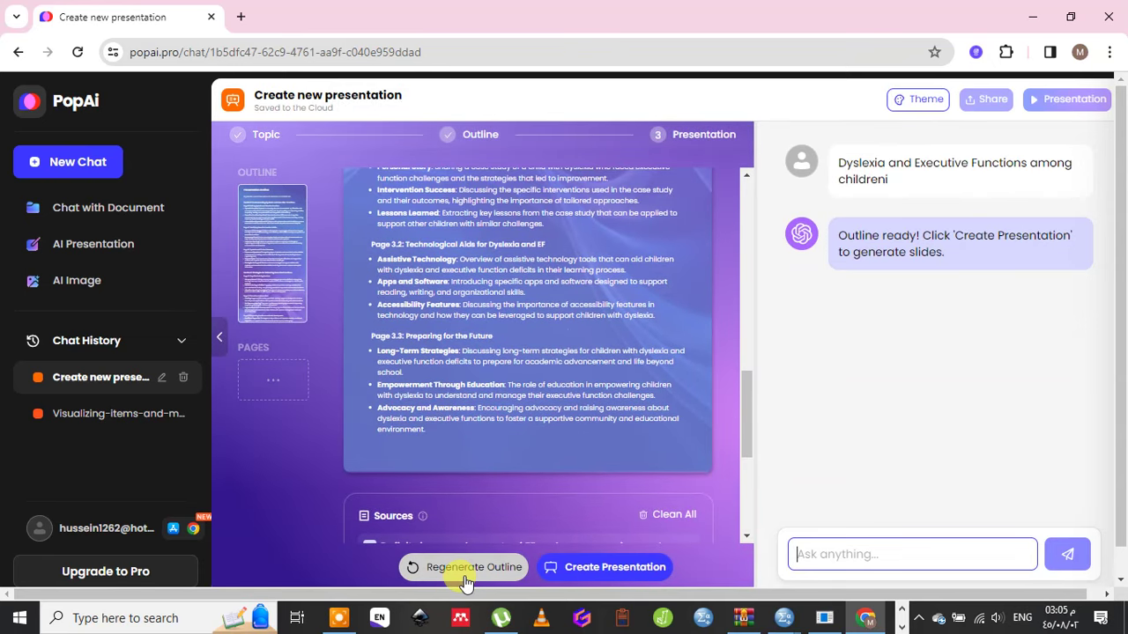
scroll(516, 387, "up", 3)
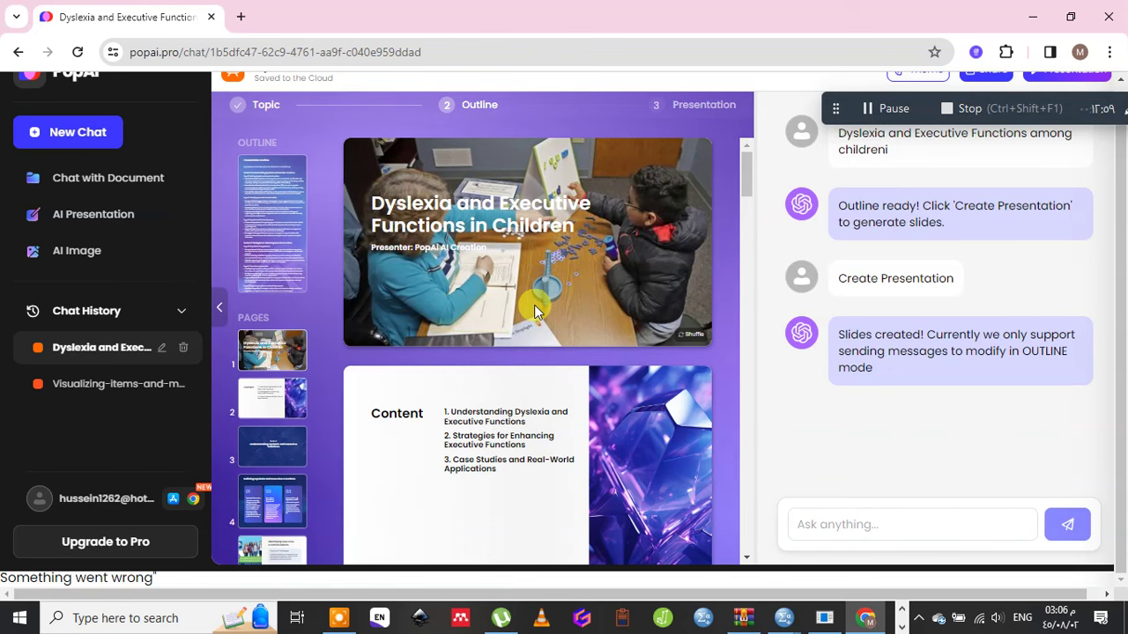
scroll(534, 308, "down", 1)
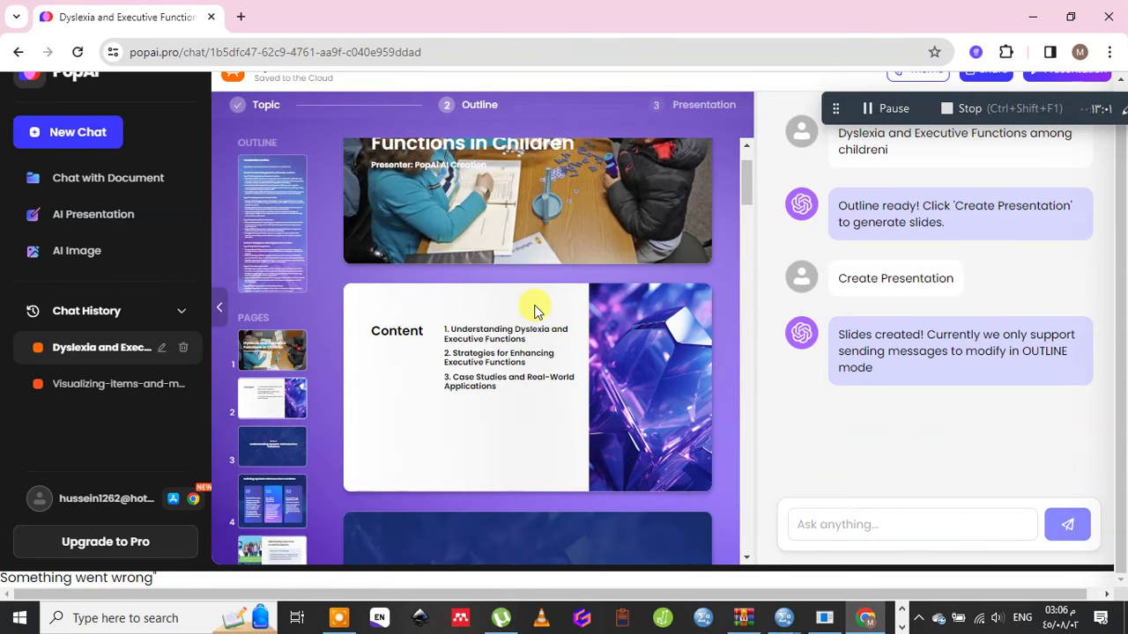
scroll(534, 308, "down", 3)
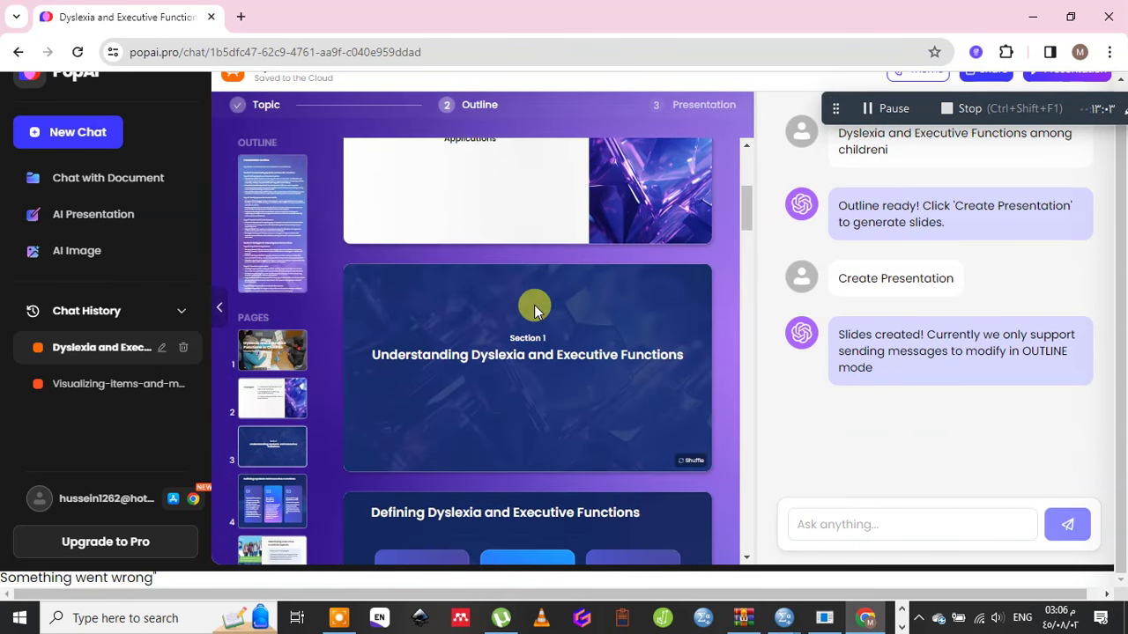
scroll(534, 308, "down", 3)
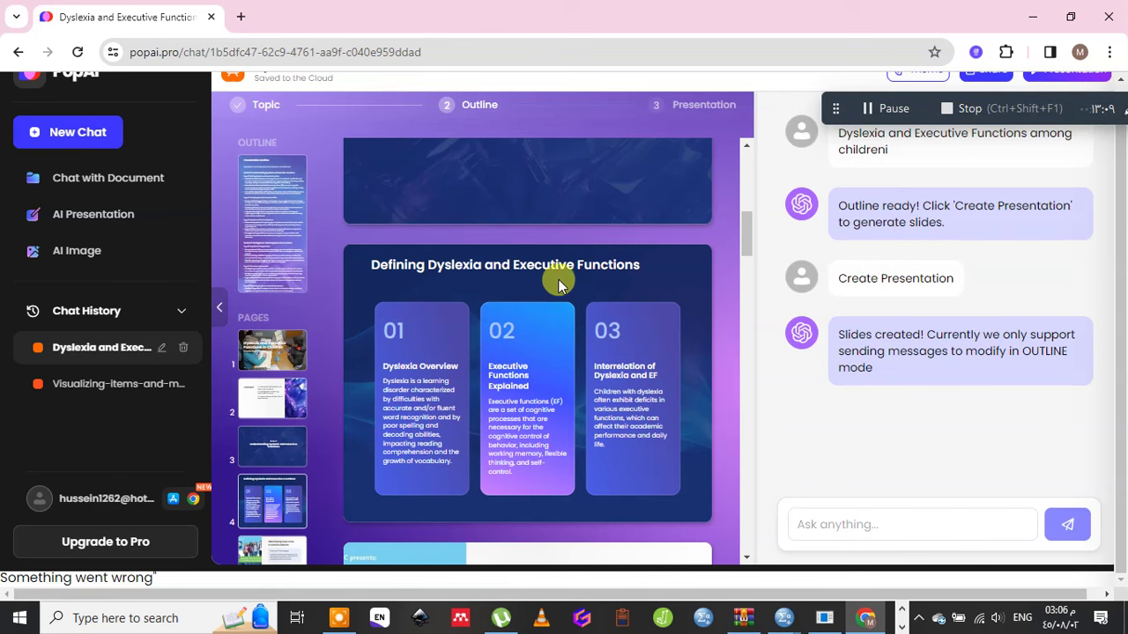
scroll(584, 279, "down", 1)
scroll(583, 279, "down", 2)
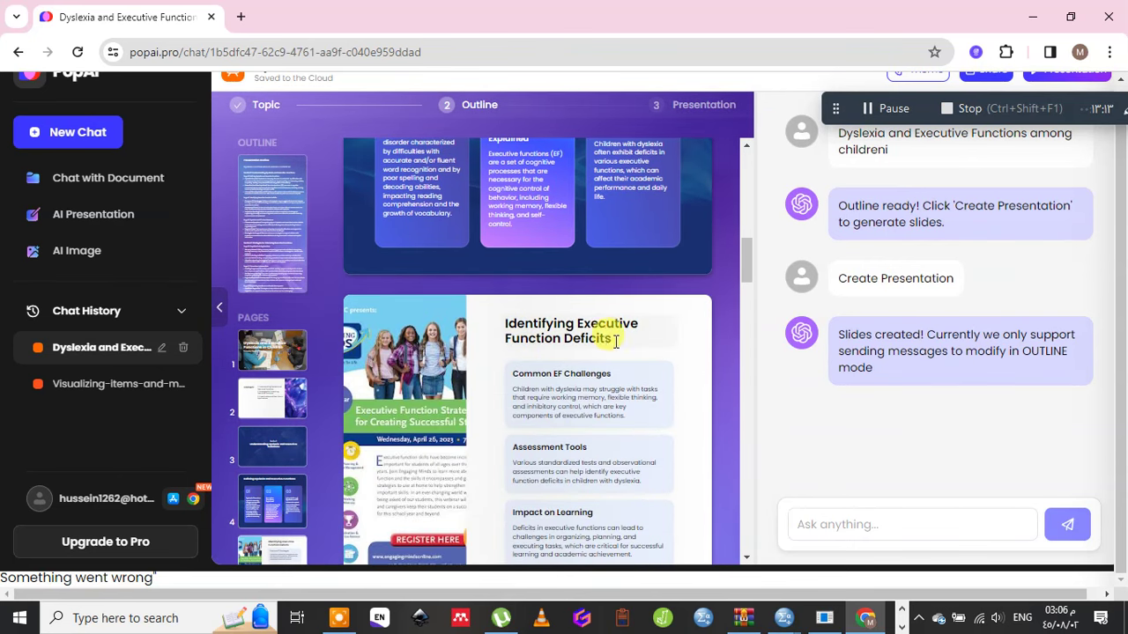
scroll(591, 374, "down", 2)
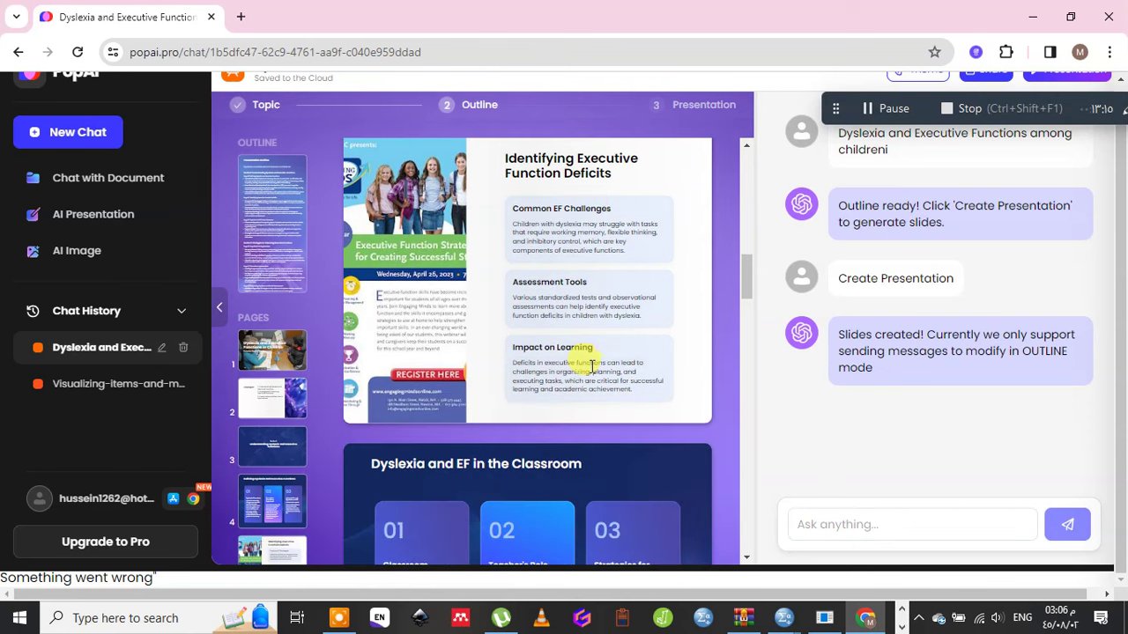
scroll(591, 363, "down", 7)
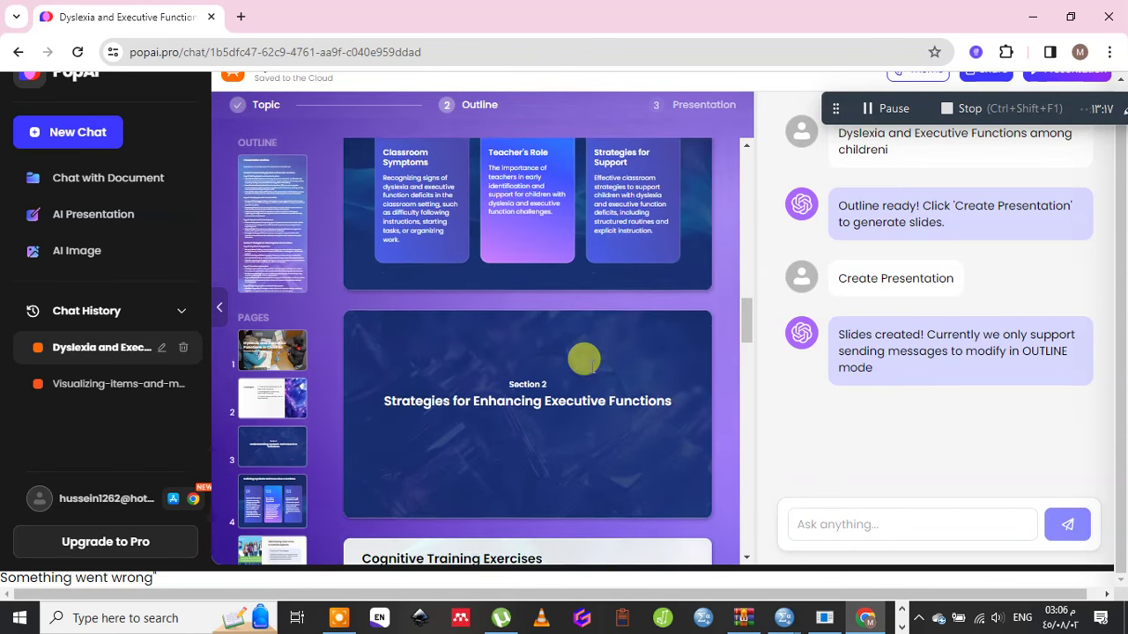
scroll(591, 363, "down", 8)
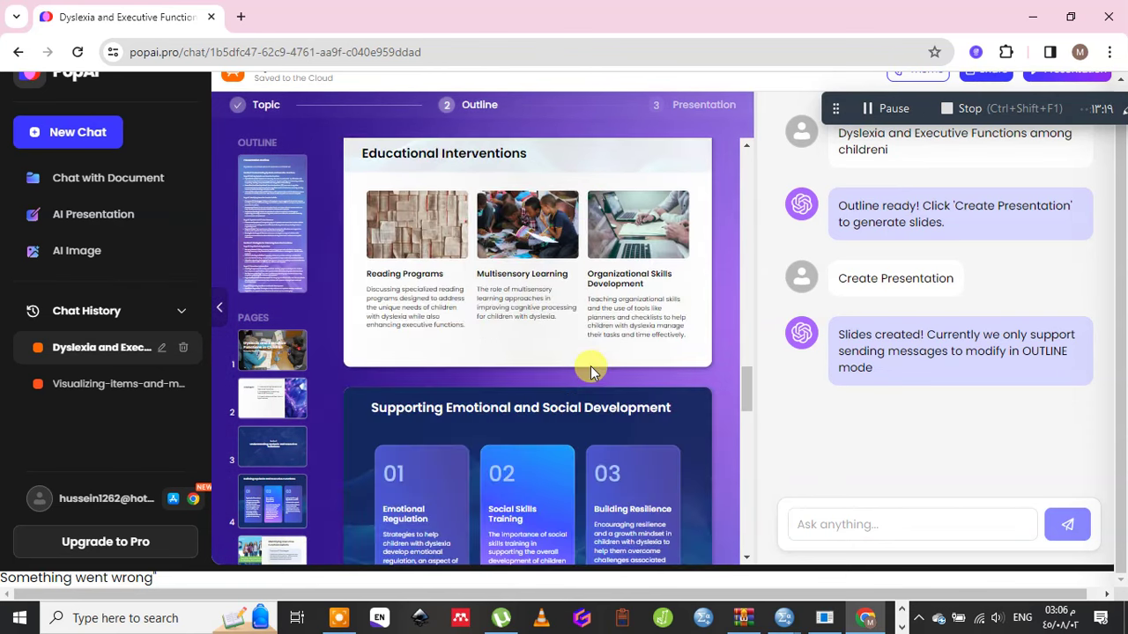
scroll(591, 371, "down", 9)
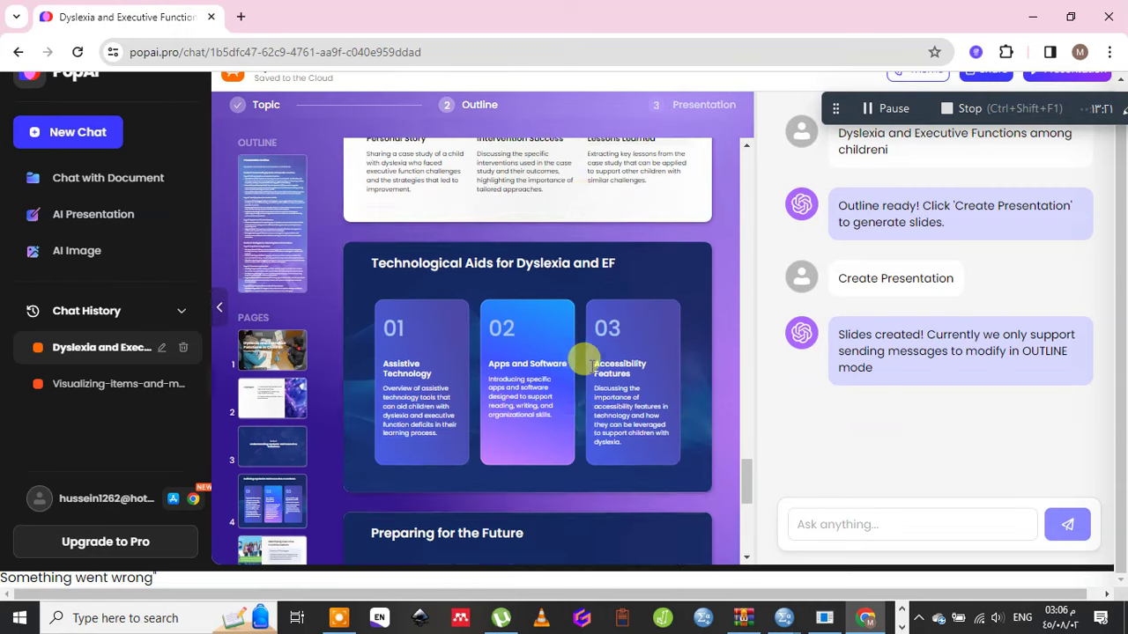
scroll(591, 365, "down", 3)
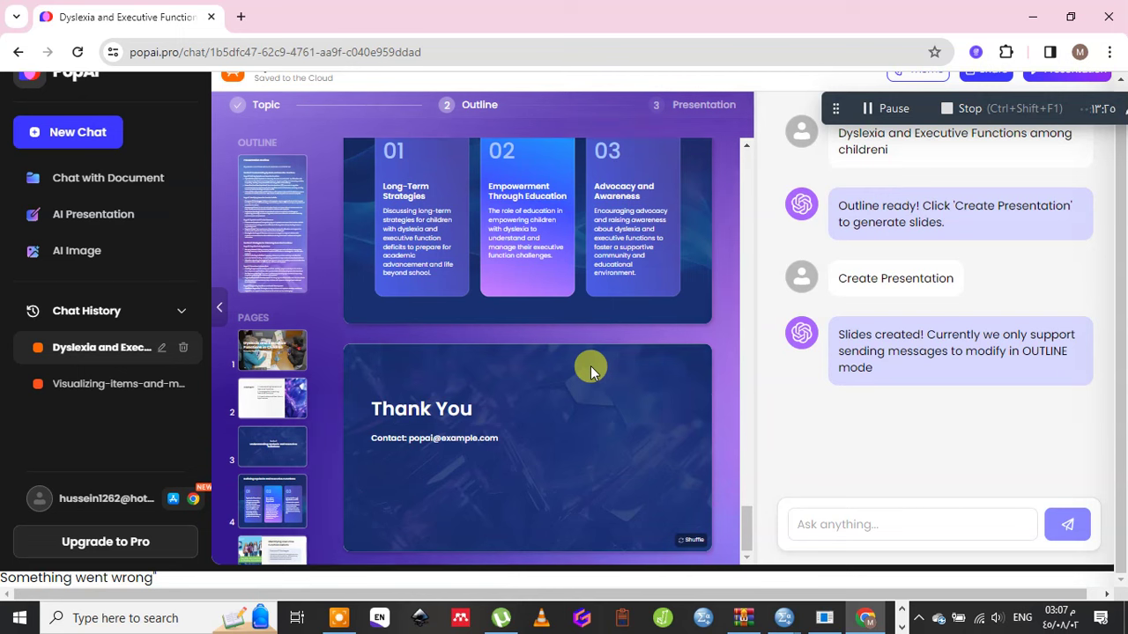
scroll(591, 365, "up", 2)
scroll(590, 365, "down", 2)
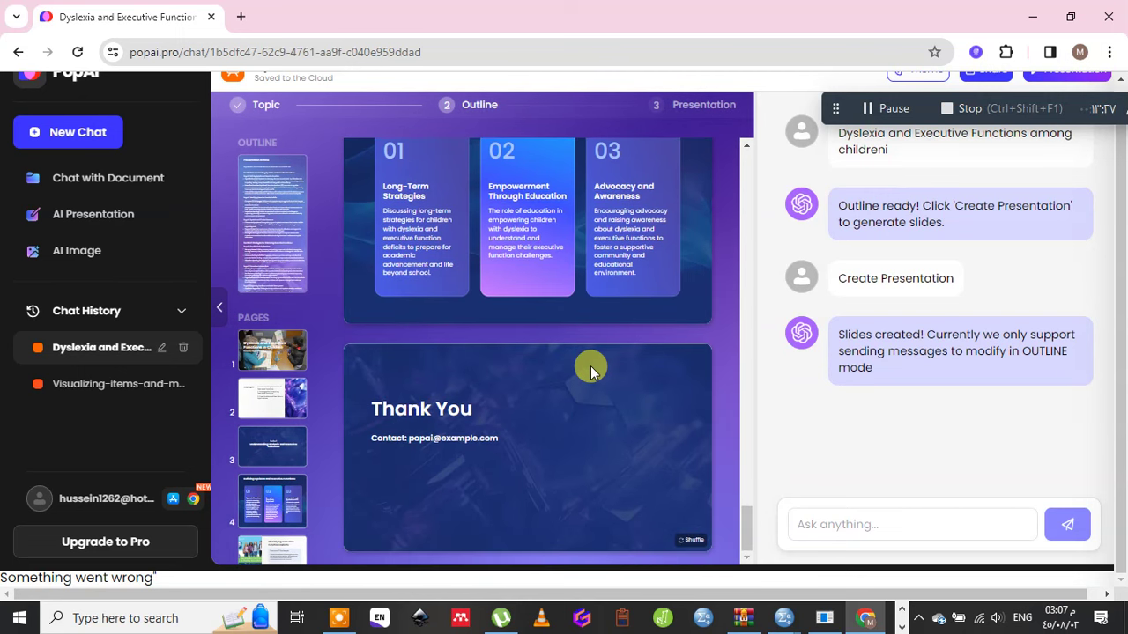
scroll(590, 366, "up", 5)
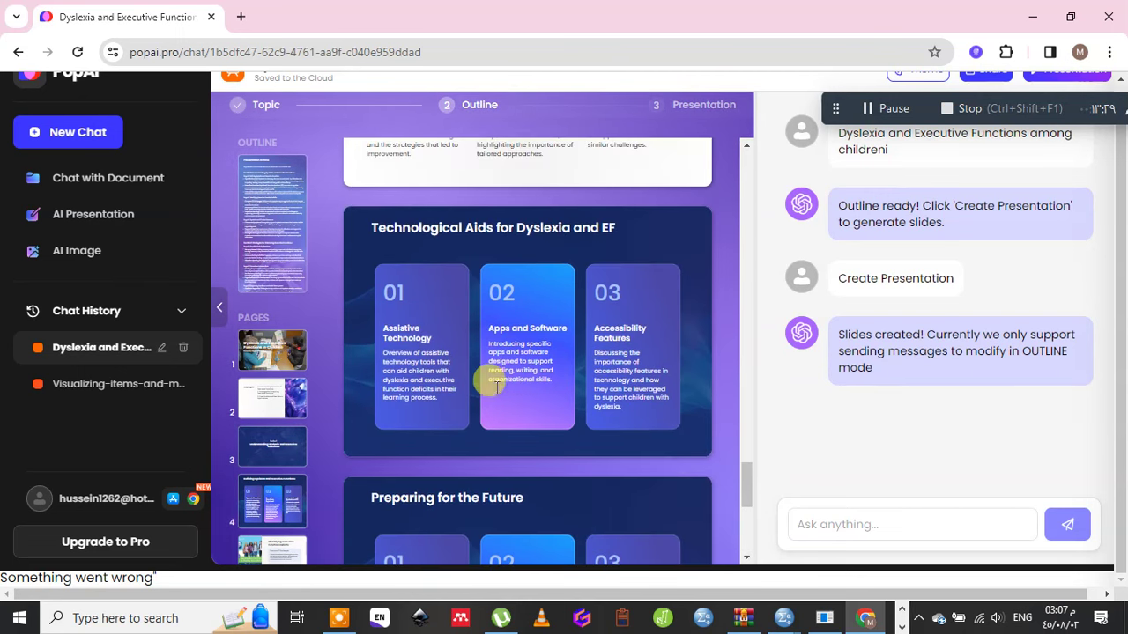
scroll(294, 392, "down", 6)
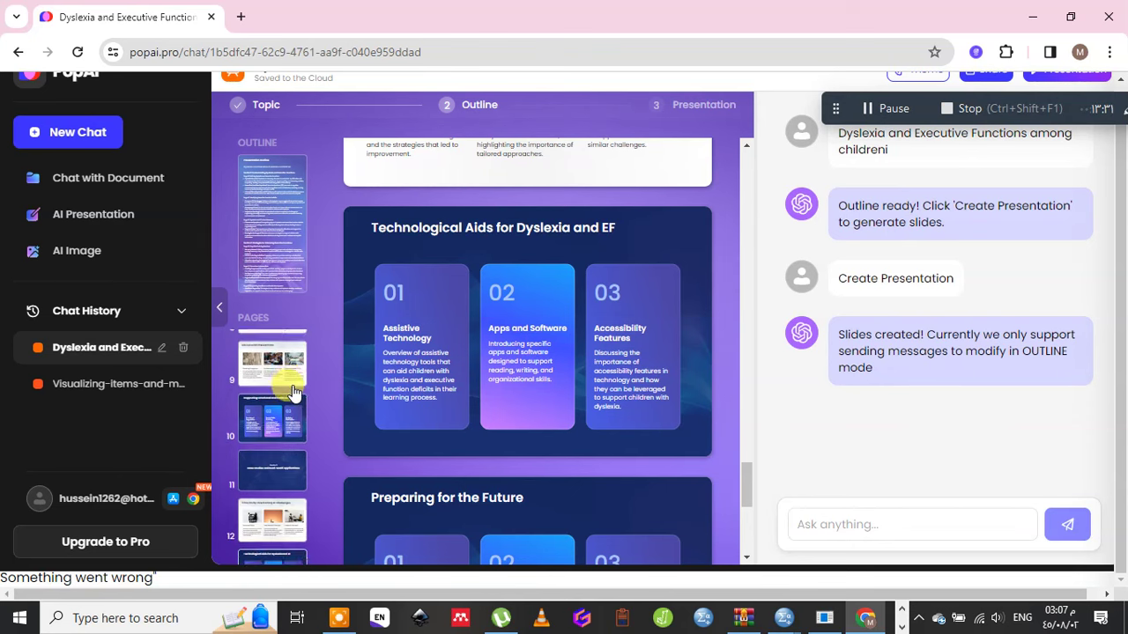